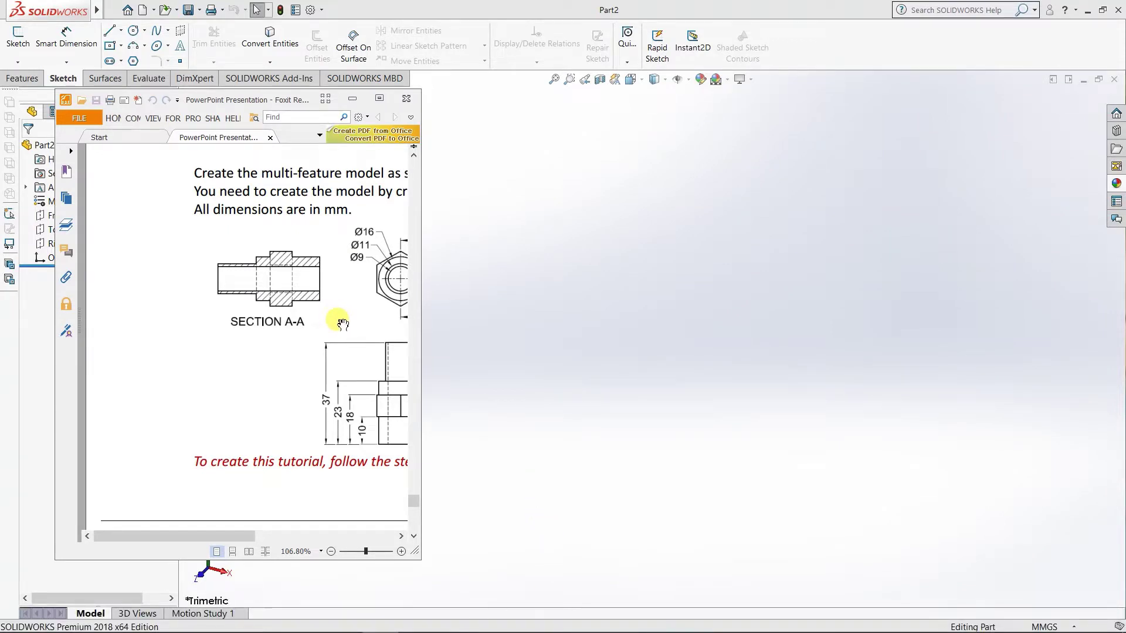
- Examine the reference drawing's views and dimensions of the hexagonal fitting, then put the drawing away
drag(343, 324, 168, 314)
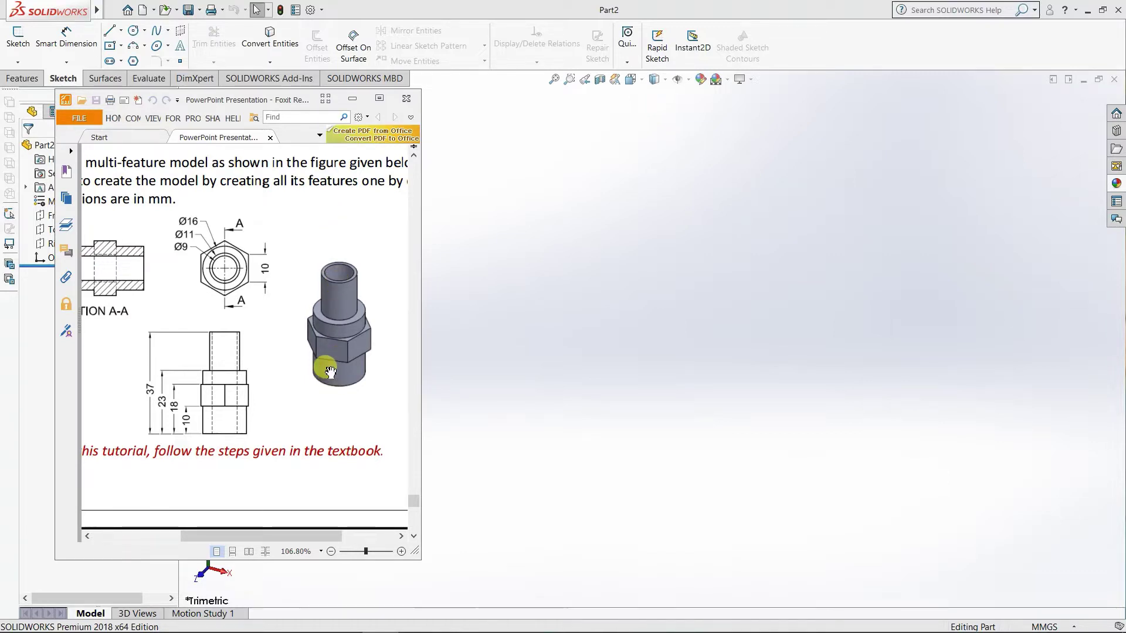
mouse_move(196, 313)
mouse_down()
mouse_move(273, 317)
mouse_move(185, 311)
mouse_up()
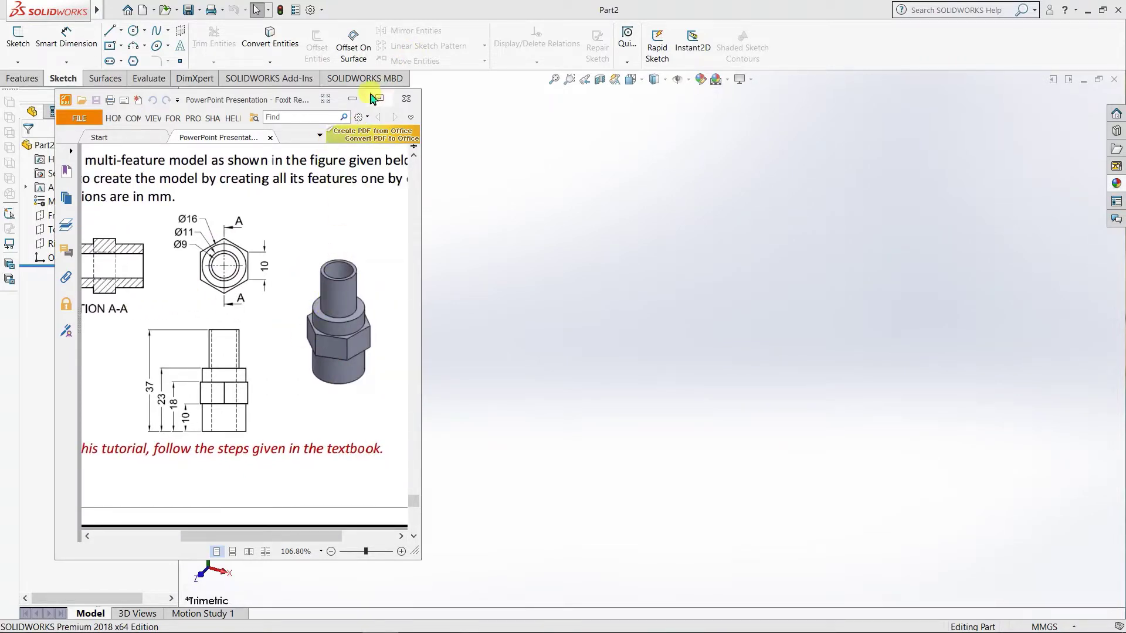
click(352, 100)
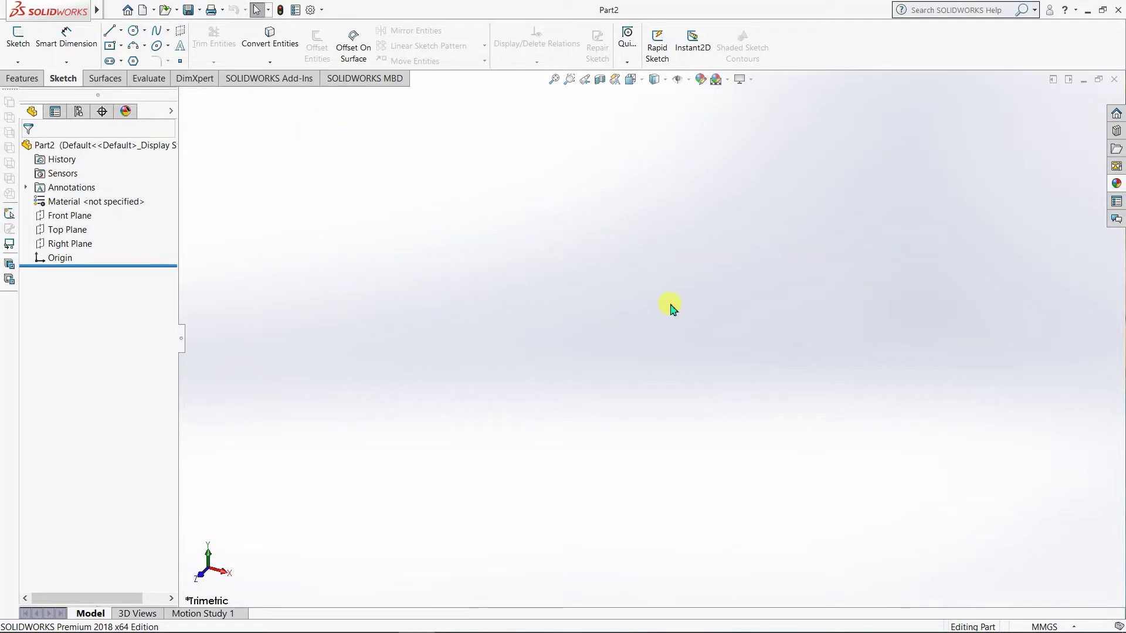
- Sketch a six-sided polygon on the Top Plane, centred on the origin, with an inscribed circle about 84 mm in diameter
click(79, 230)
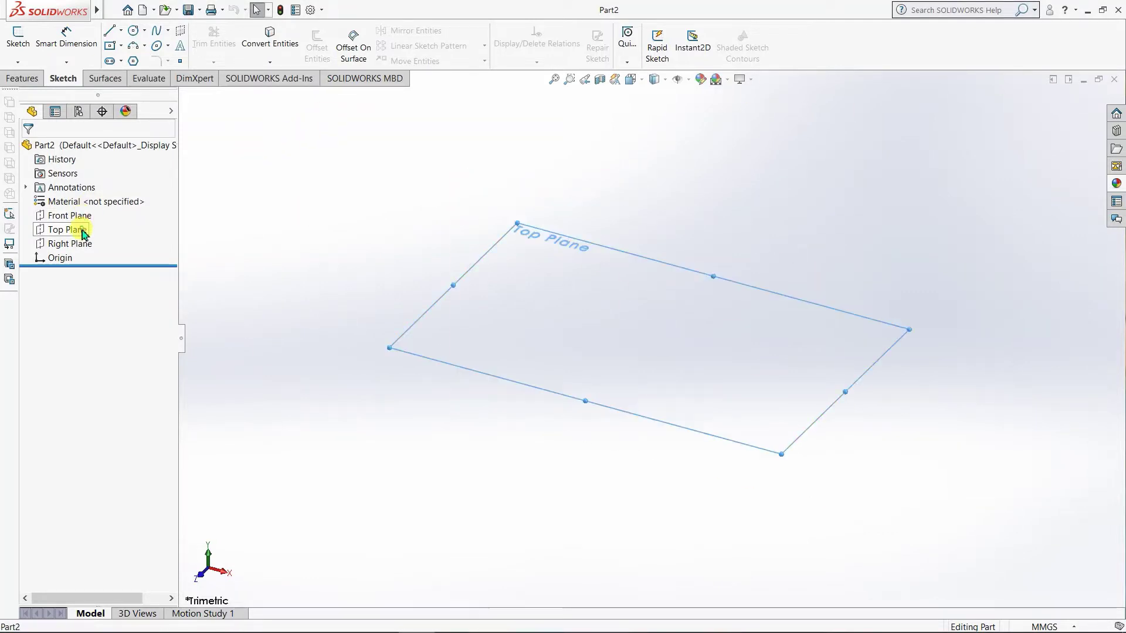
click(144, 212)
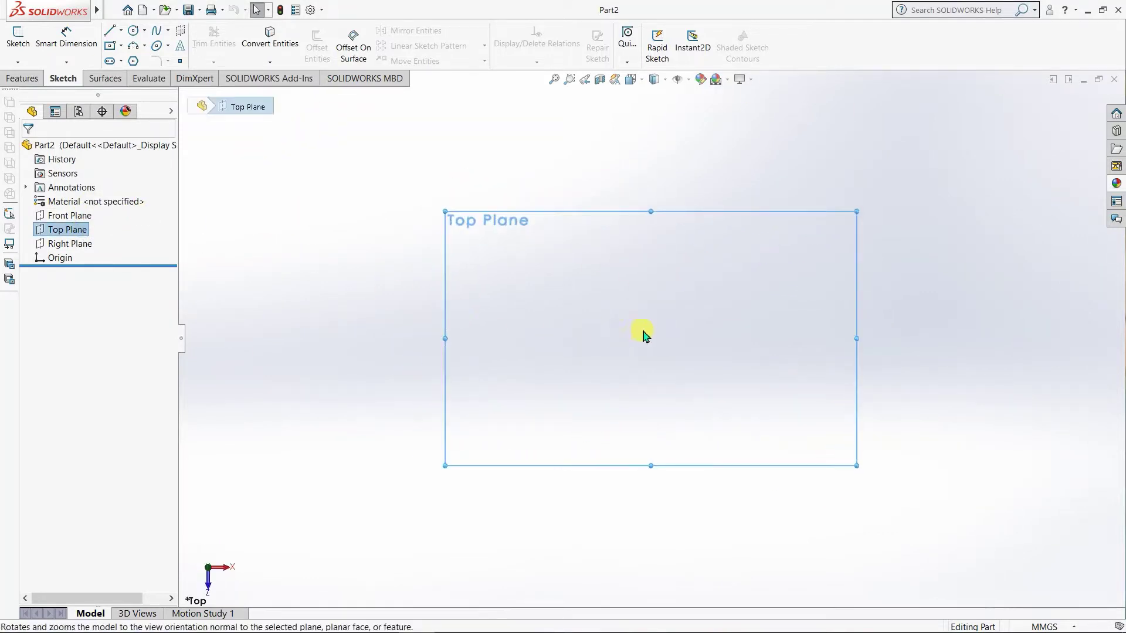
click(616, 320)
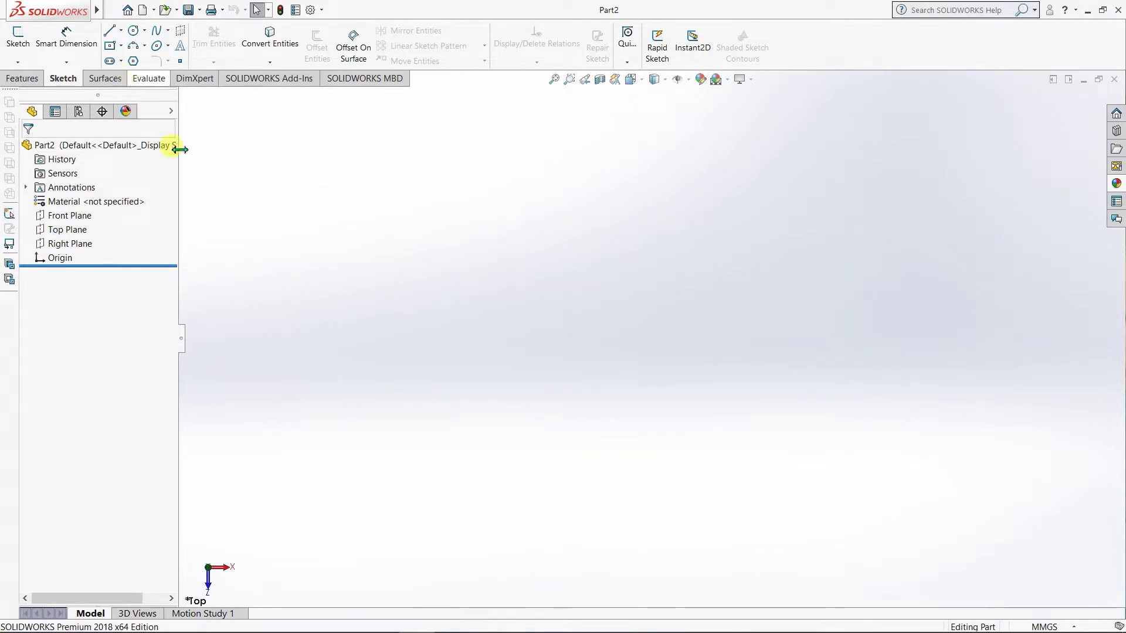
click(134, 62)
click(546, 269)
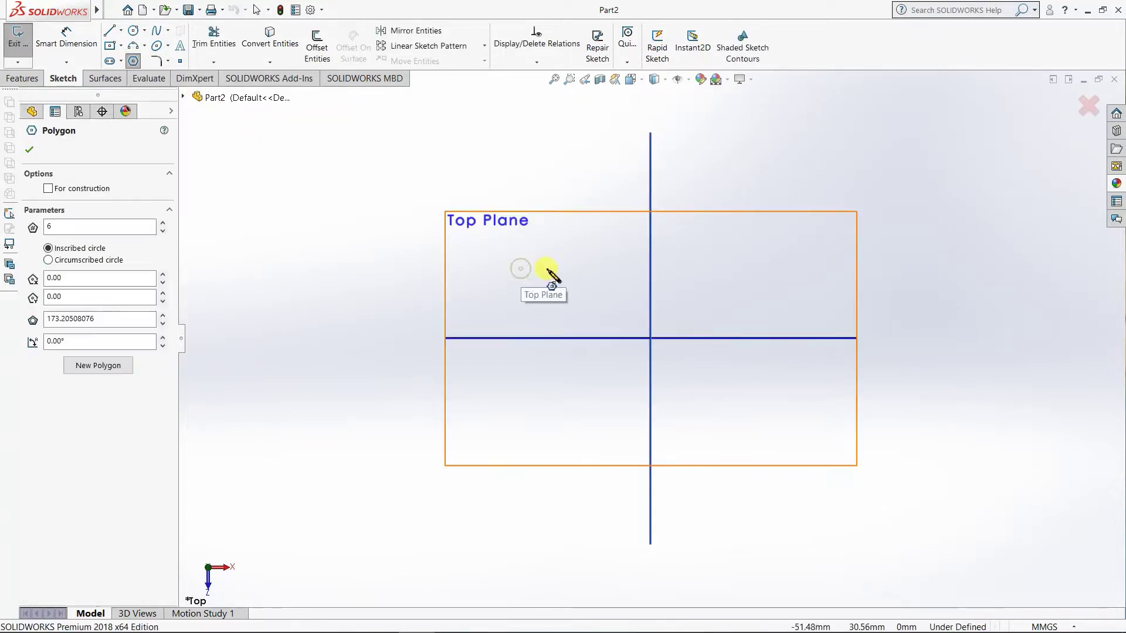
click(652, 339)
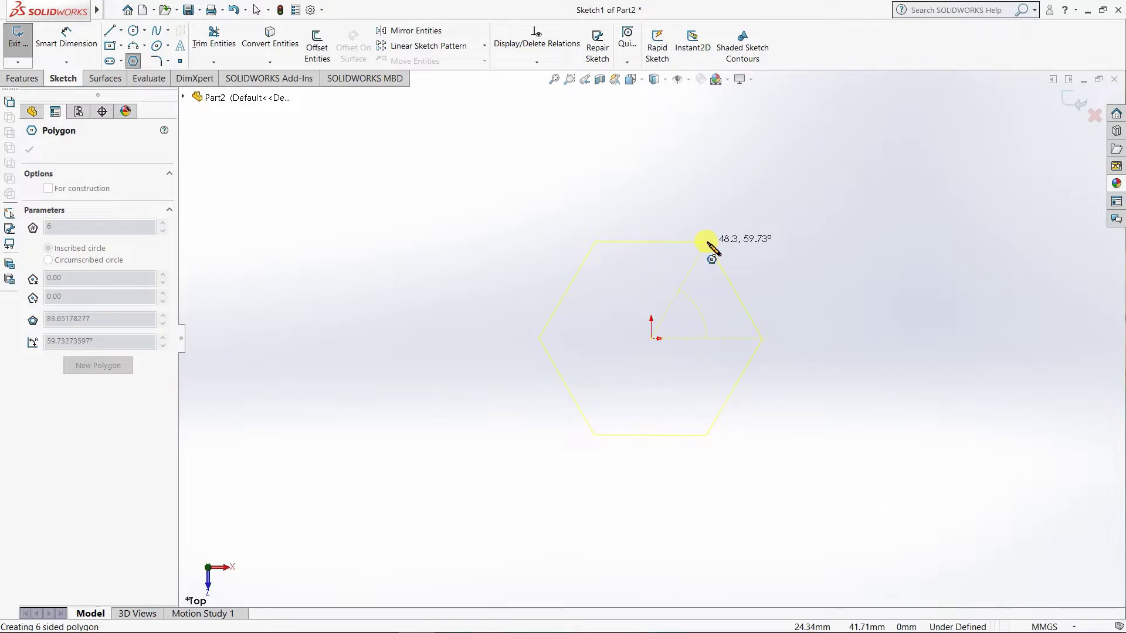
click(707, 242)
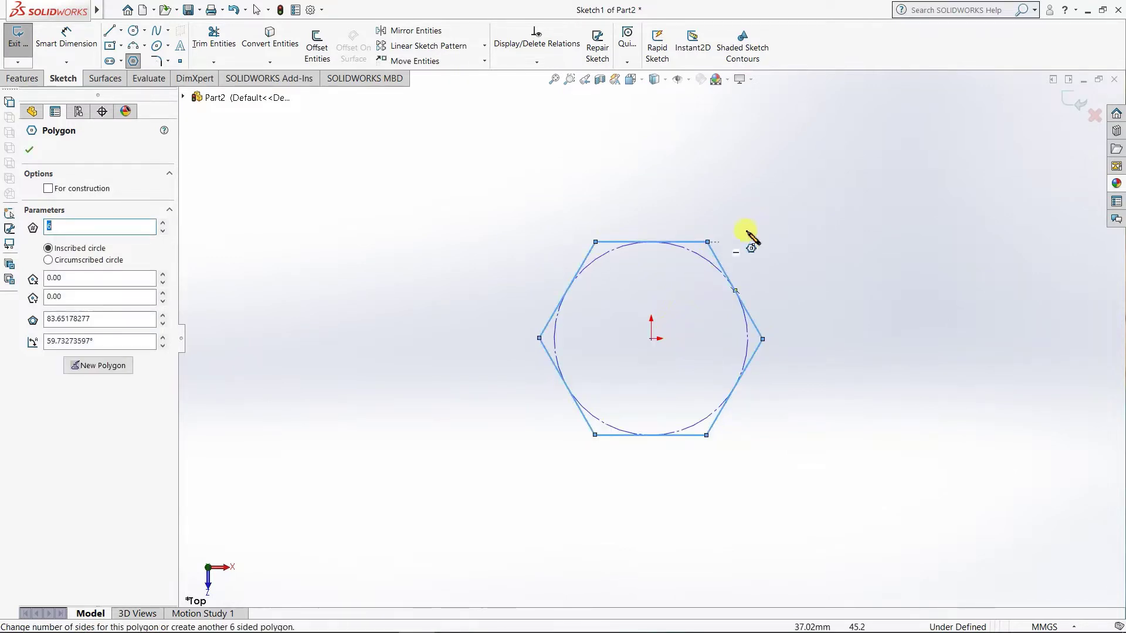
click(32, 150)
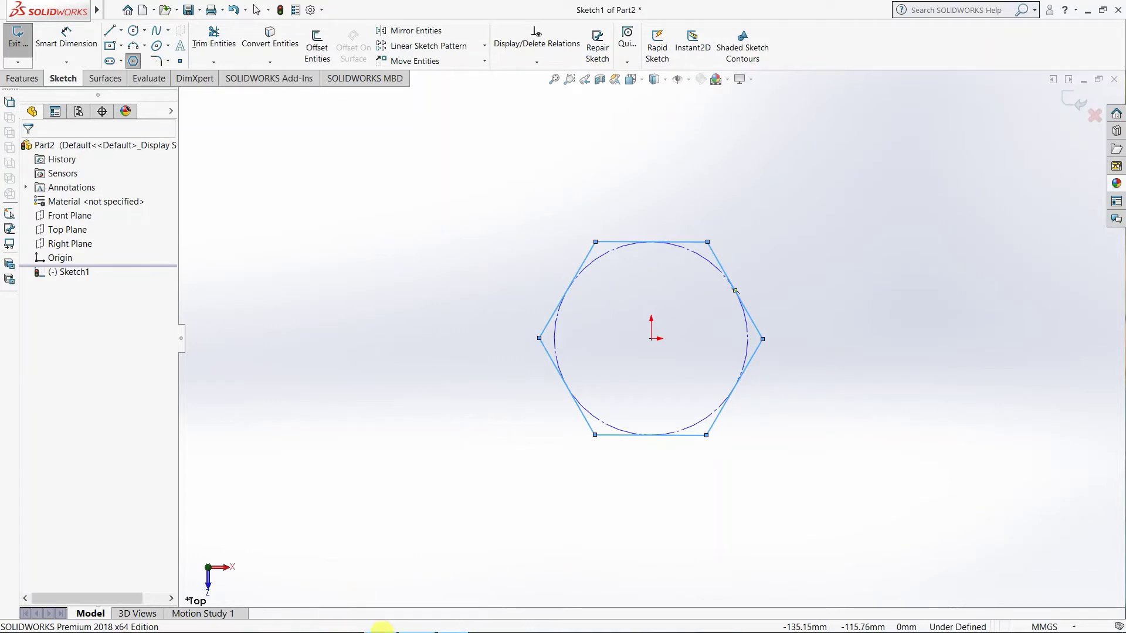
- Sketch two concentric circles at the origin with radii of about 21 and 25 mm, and convert the polygon's construction circle to regular geometry
click(381, 629)
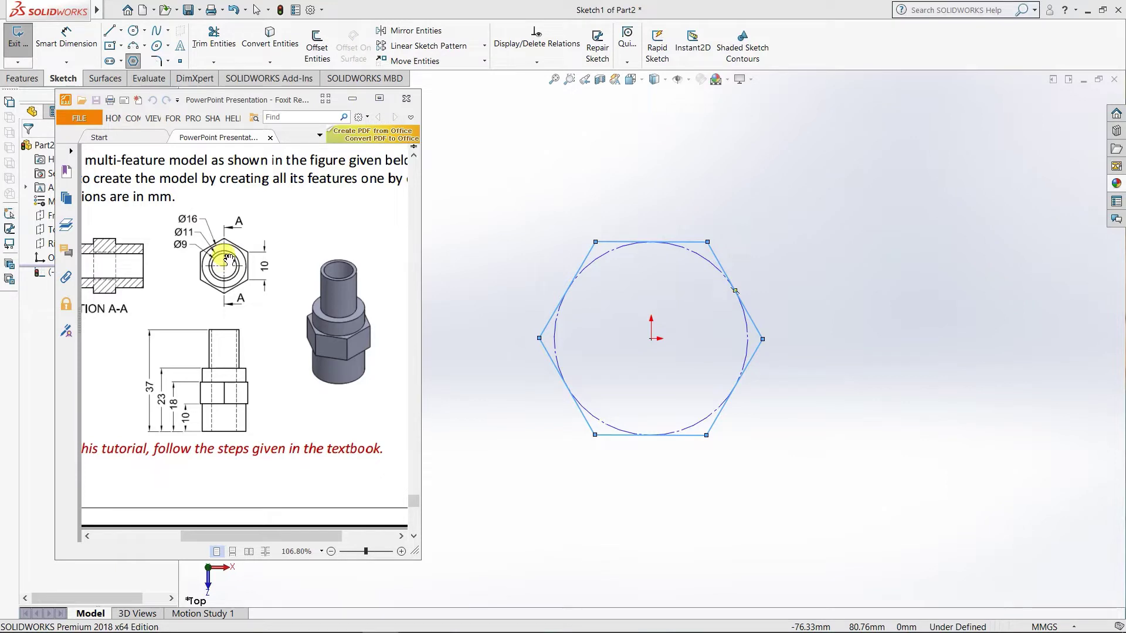
click(352, 98)
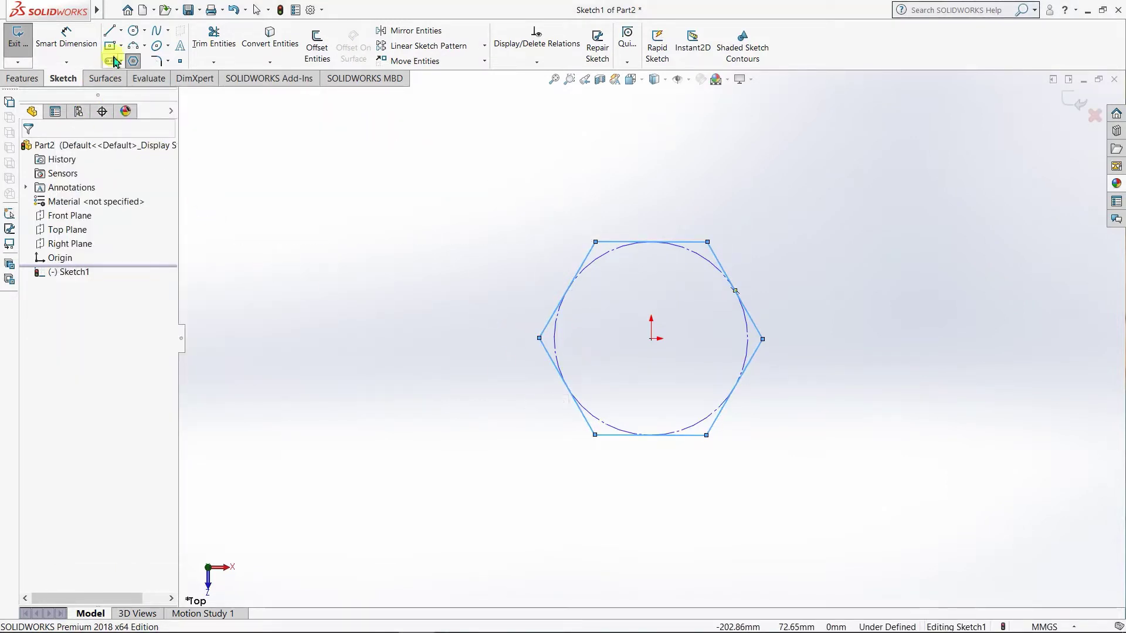
click(135, 32)
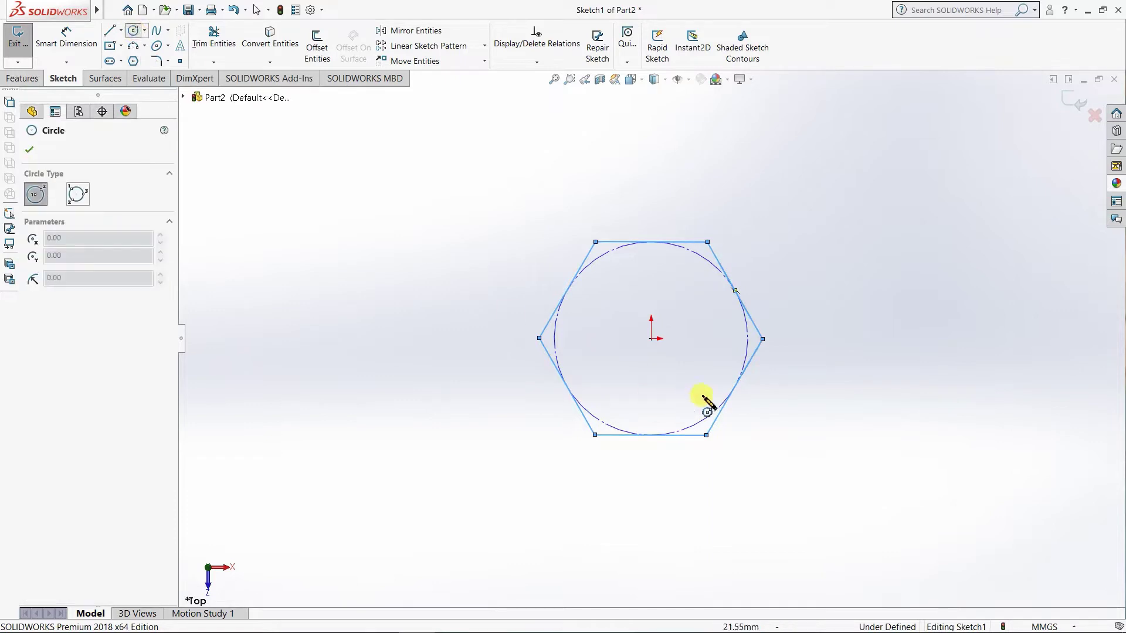
click(651, 339)
click(696, 319)
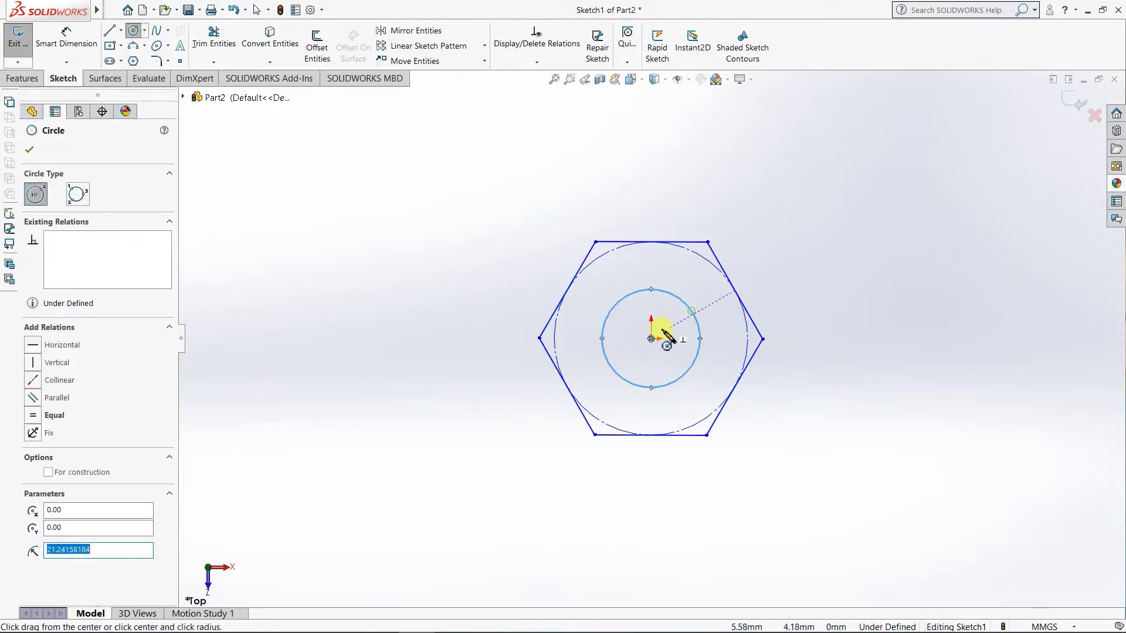
click(652, 338)
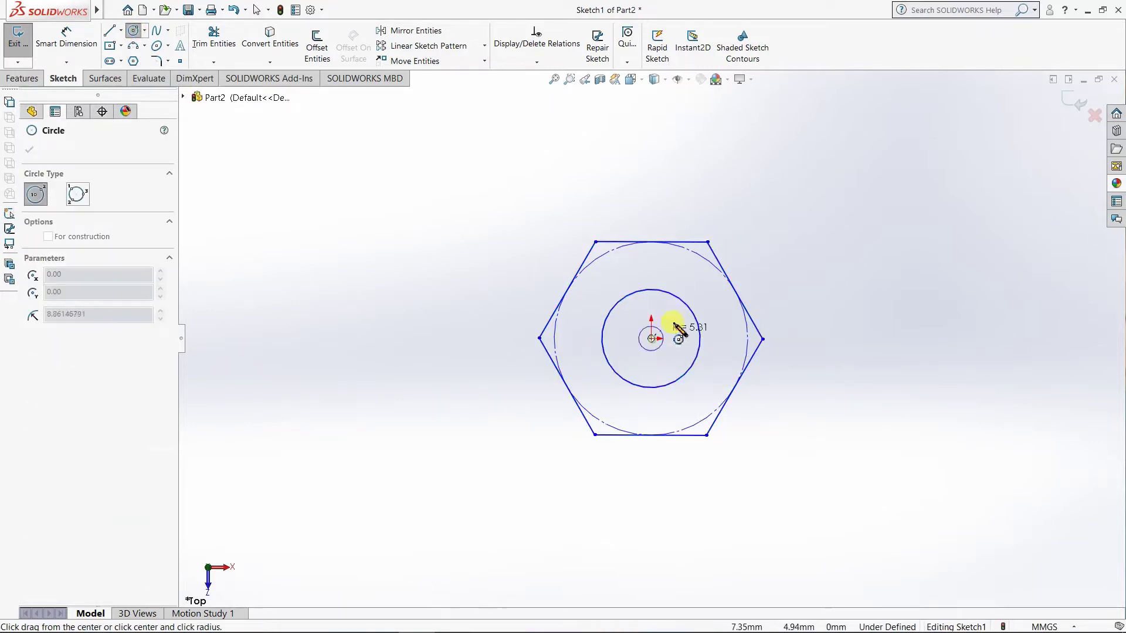
click(695, 297)
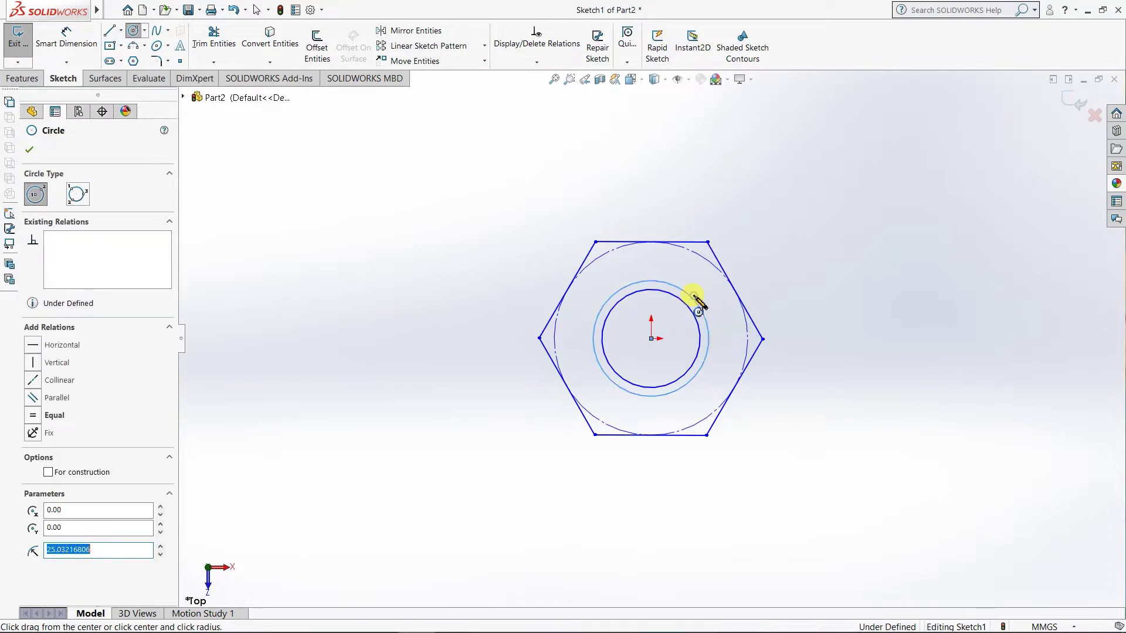
click(28, 149)
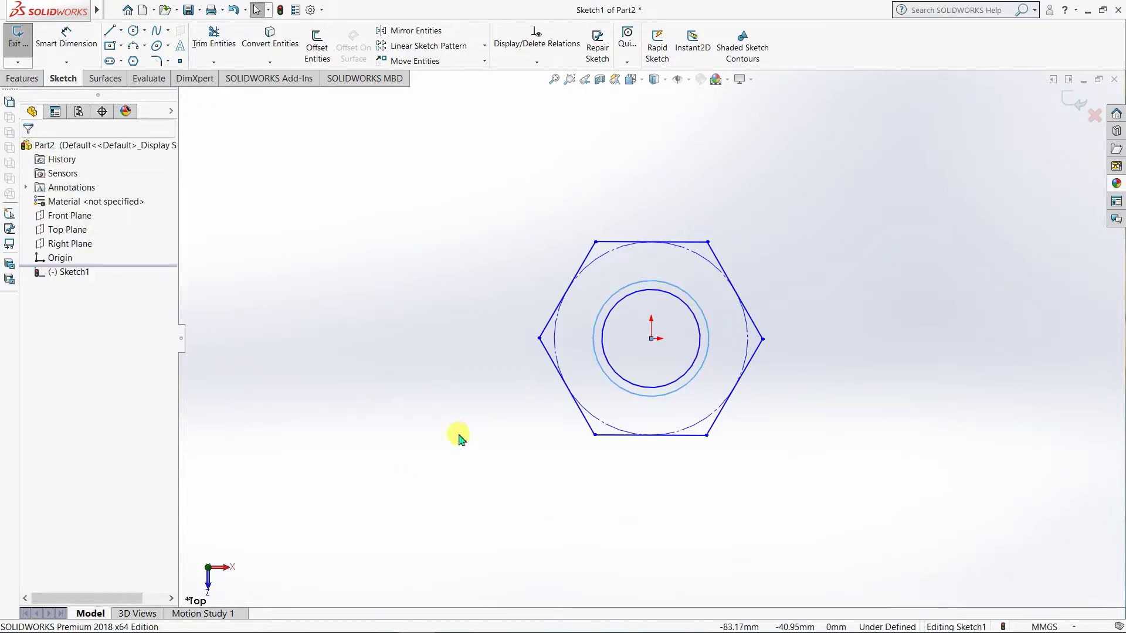
right_click(609, 258)
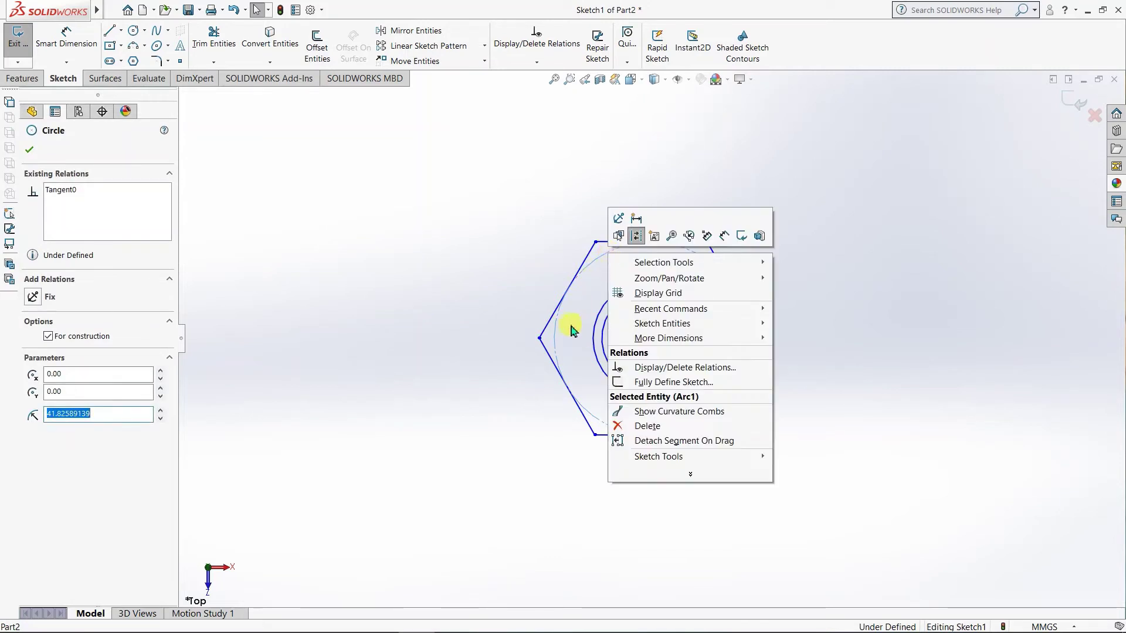
click(636, 237)
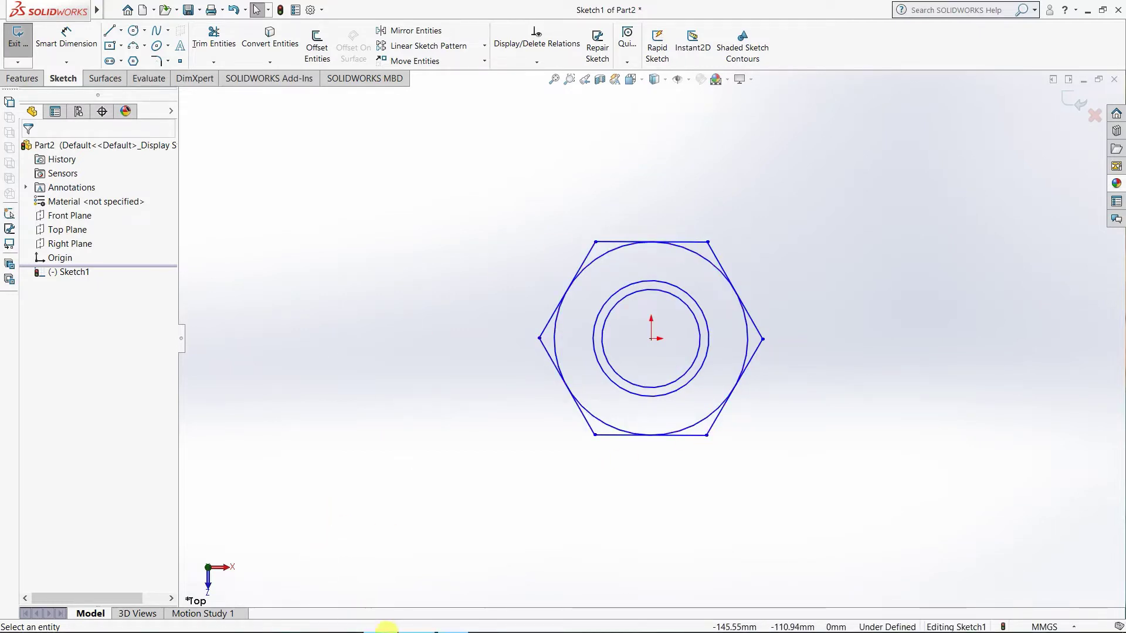
- Consult the reference drawing and dimension the innermost circle's diameter as 9 mm
click(375, 626)
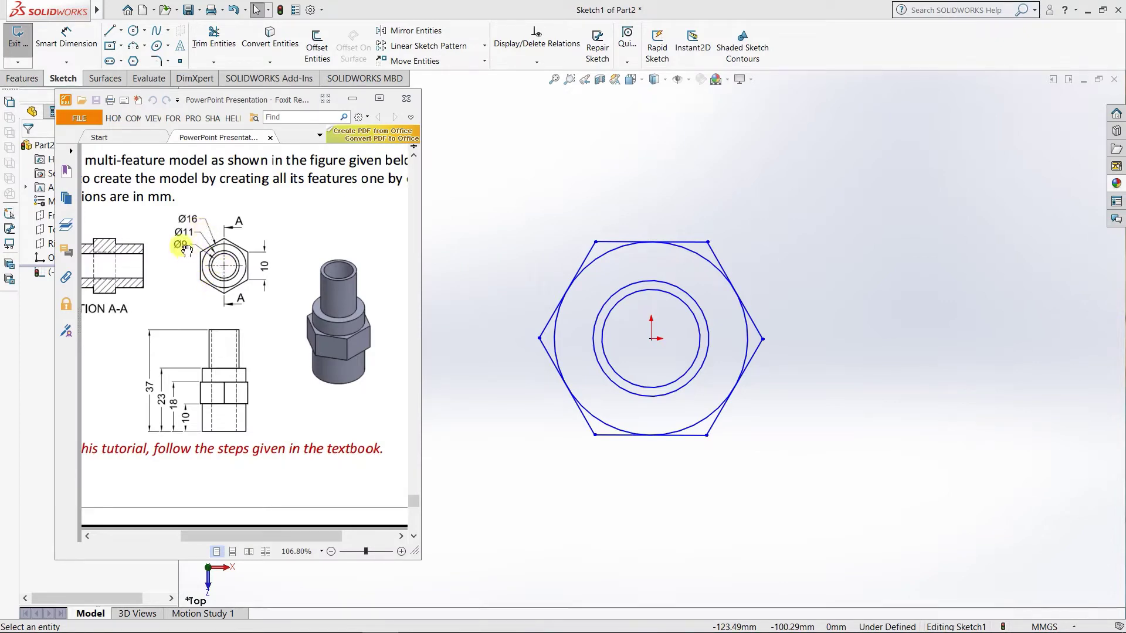
click(352, 99)
click(69, 42)
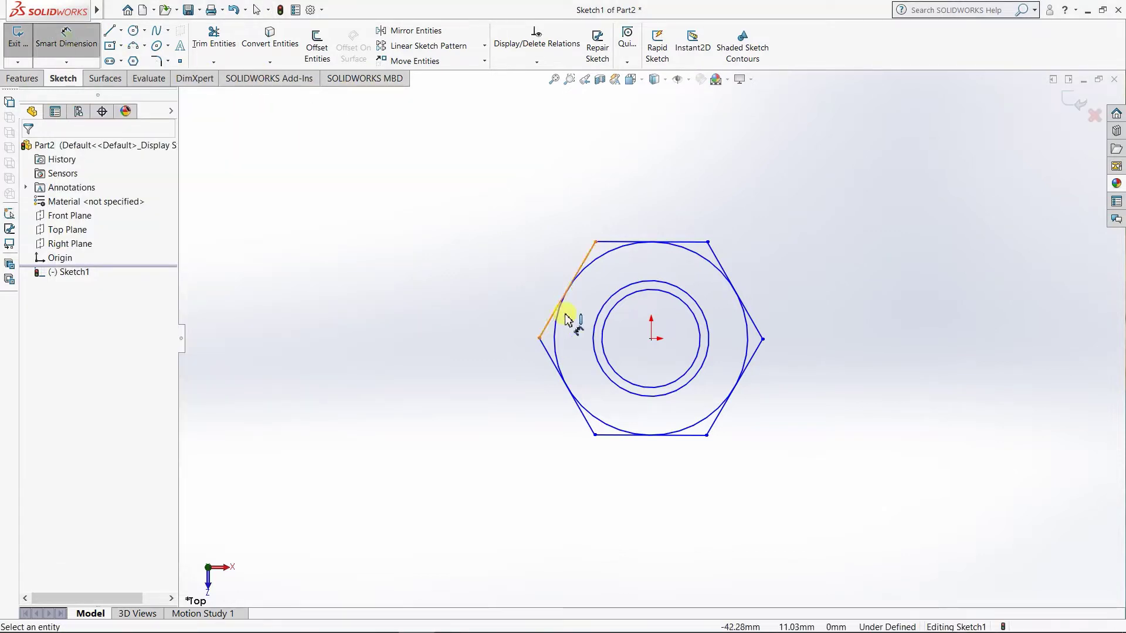
click(607, 326)
click(335, 246)
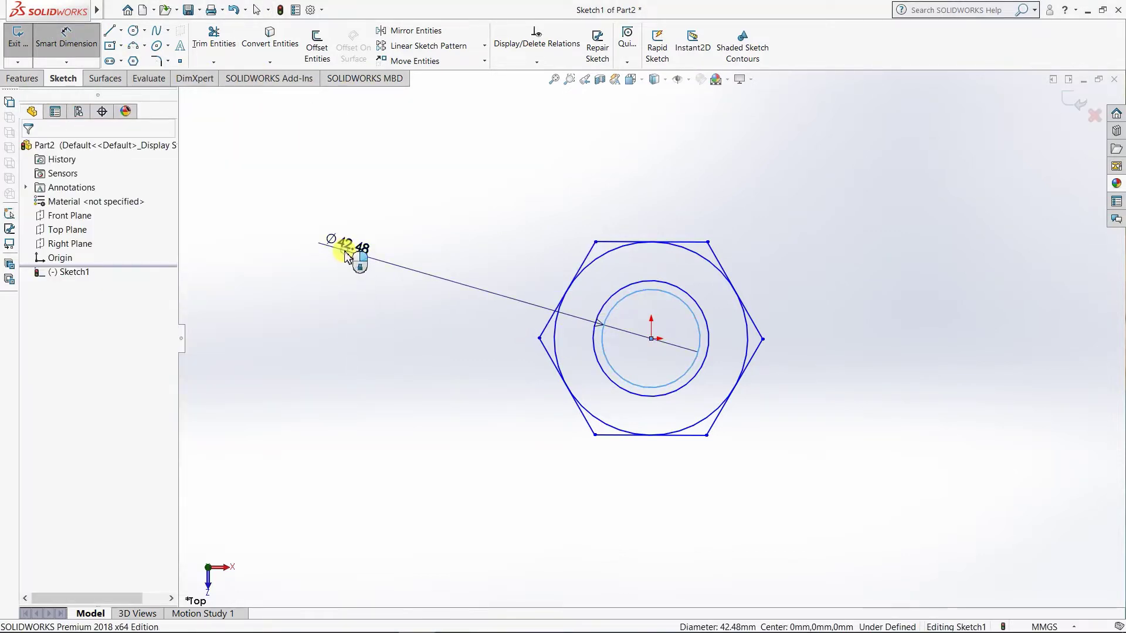
text(9)
key(Return)
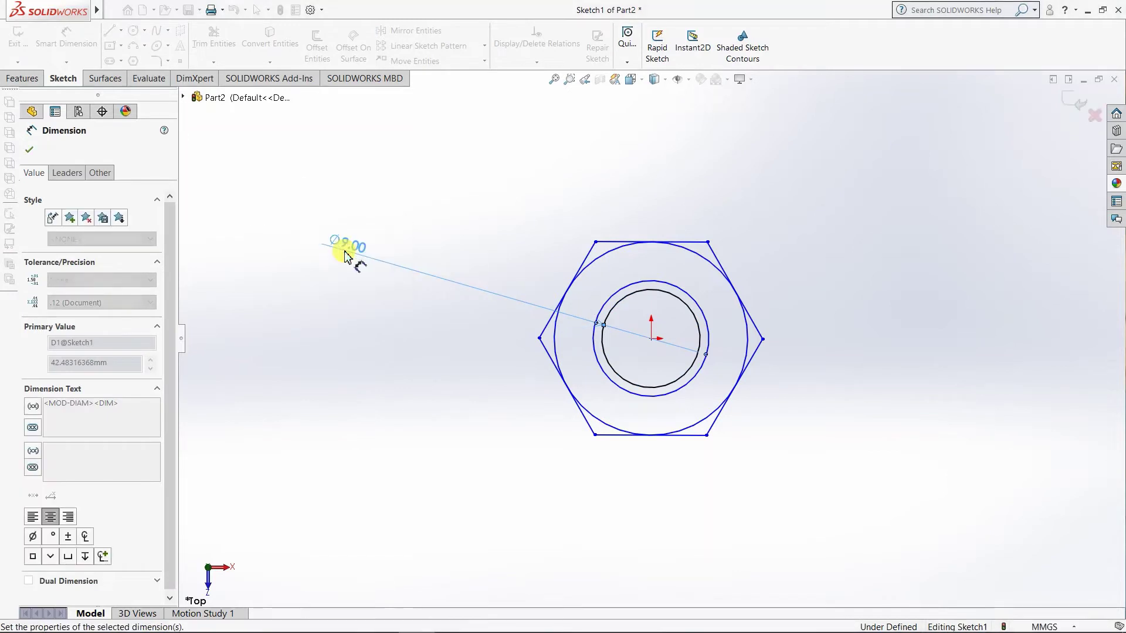
- Dimension the middle circle's diameter as 11 mm
click(604, 314)
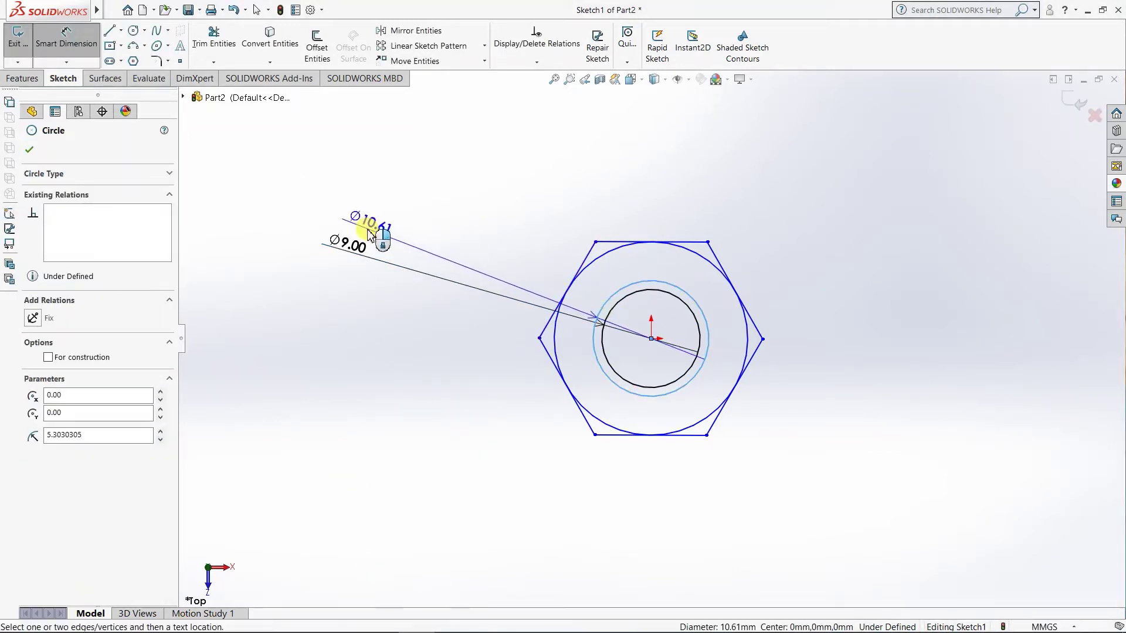
click(369, 231)
text(11)
key(Return)
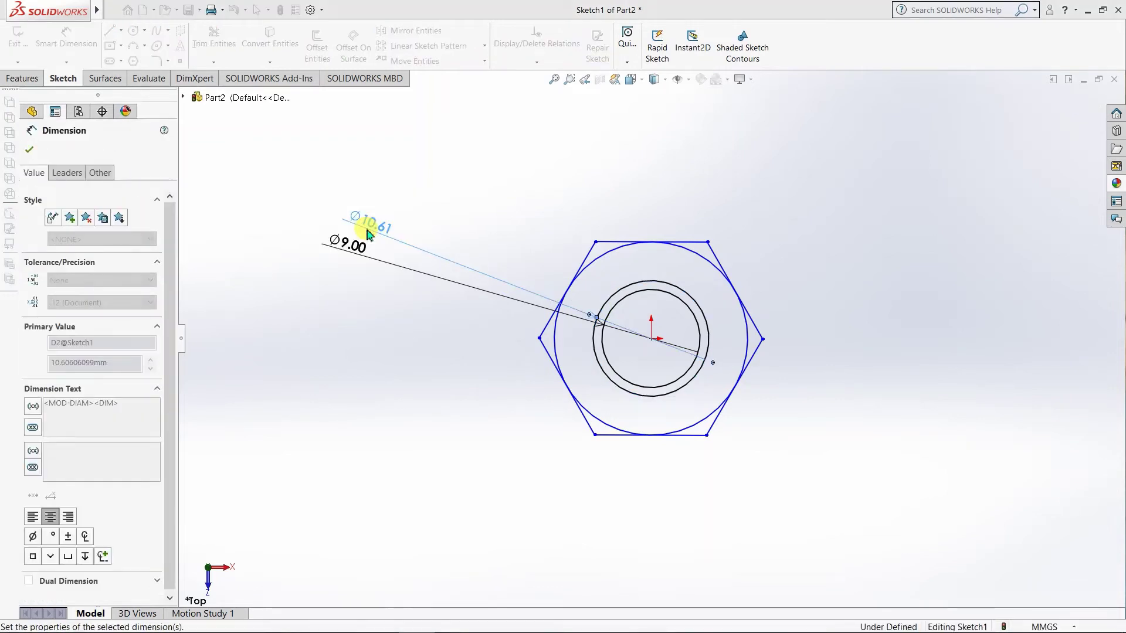
- Dimension the outer circle touching the hexagon's sides with a diameter of 16 mm
click(603, 256)
click(384, 193)
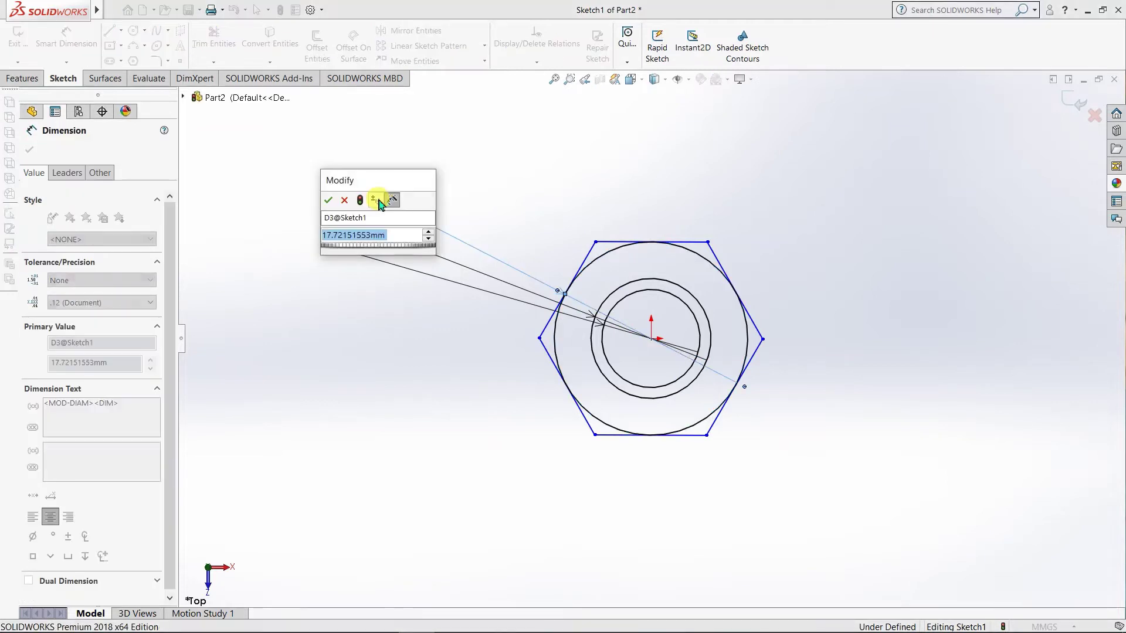
text(16)
key(Return)
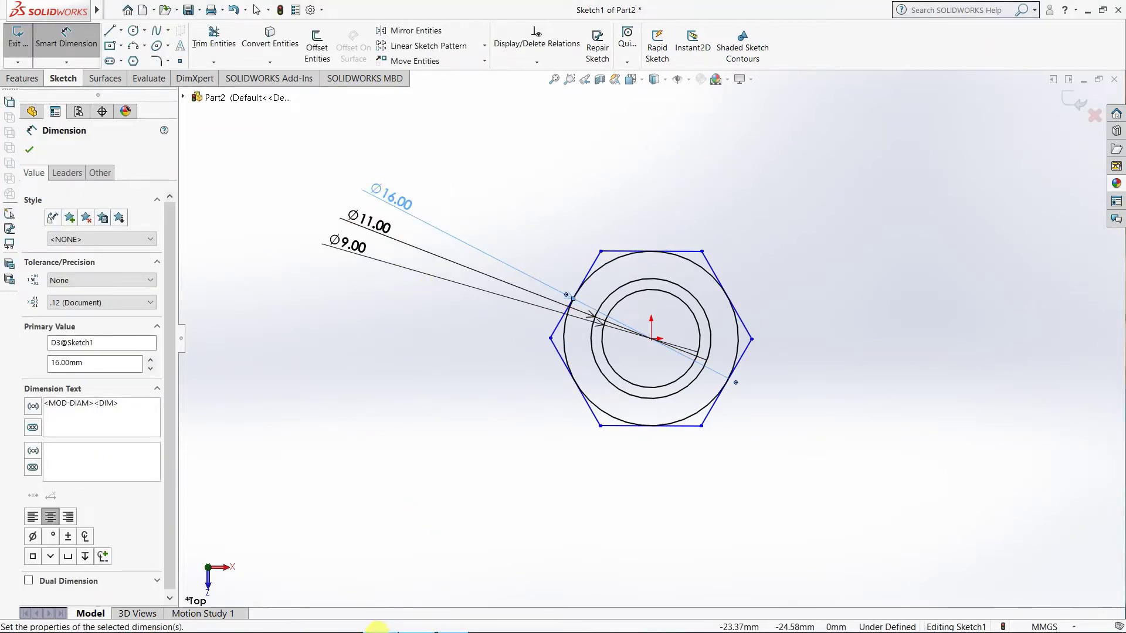
- Check the reference drawing and add a driven length dimension to the hexagon's upper-right side
mouse_move(380, 618)
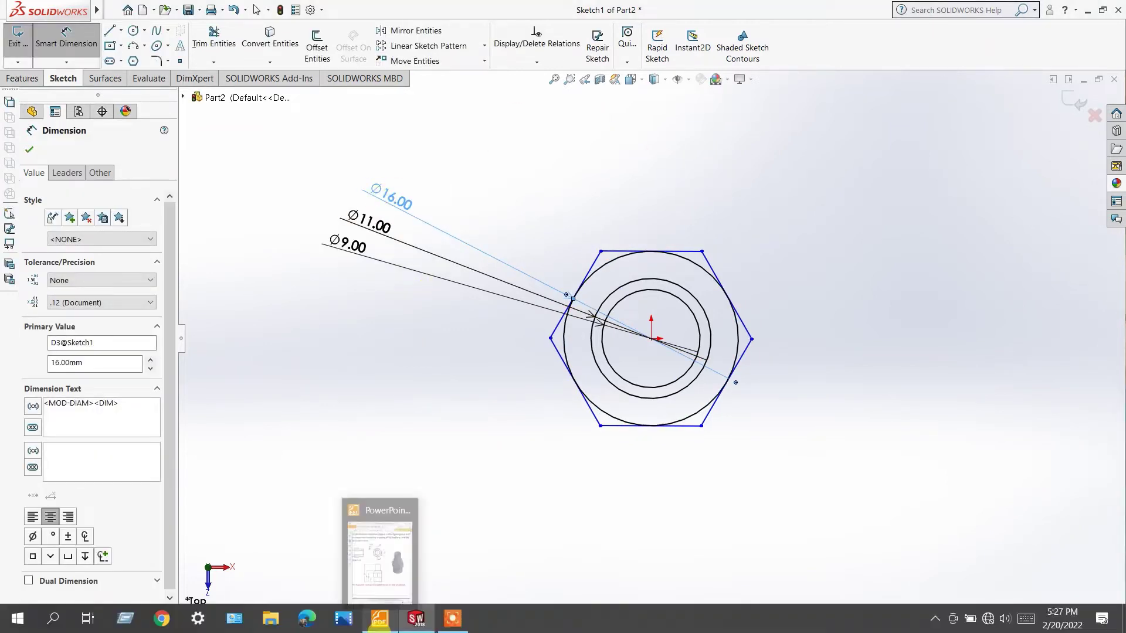
click(377, 625)
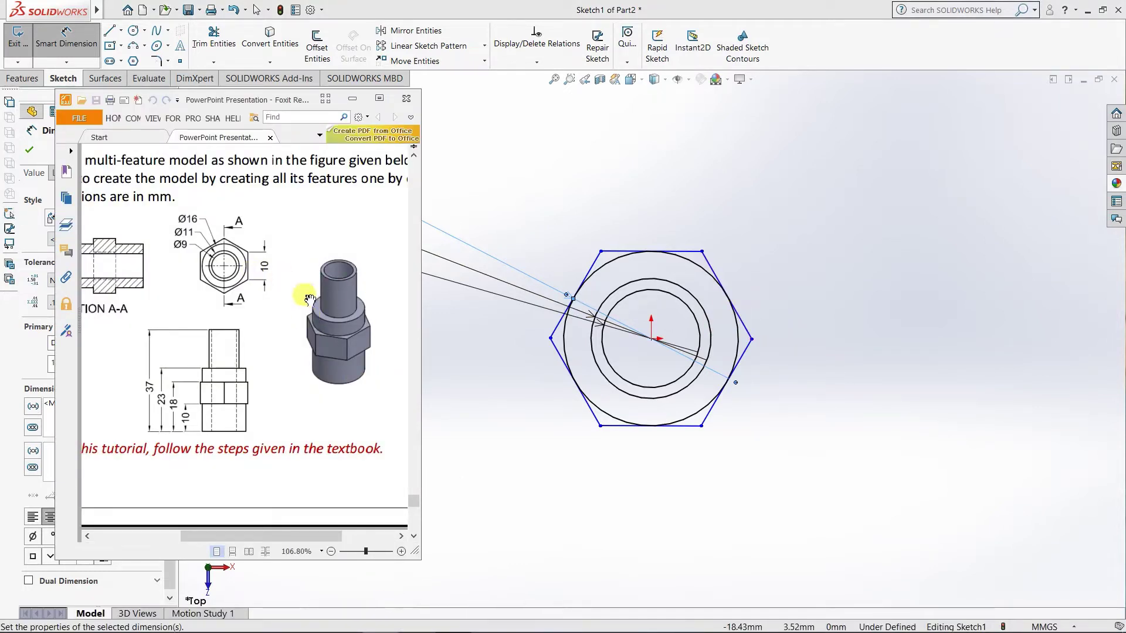
click(353, 99)
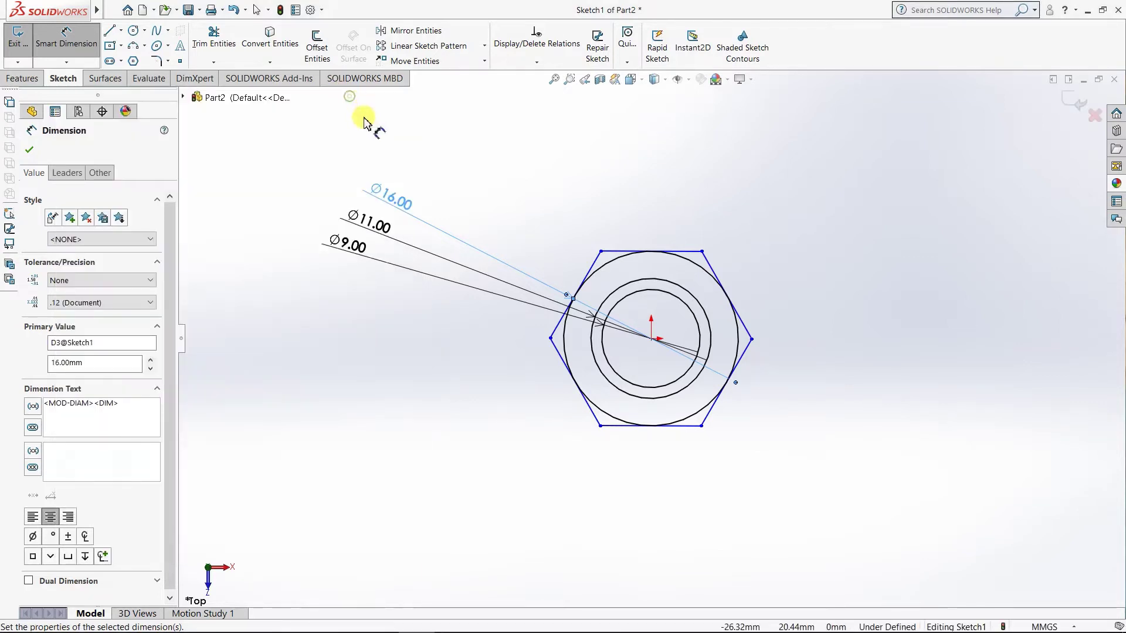
click(717, 274)
click(782, 247)
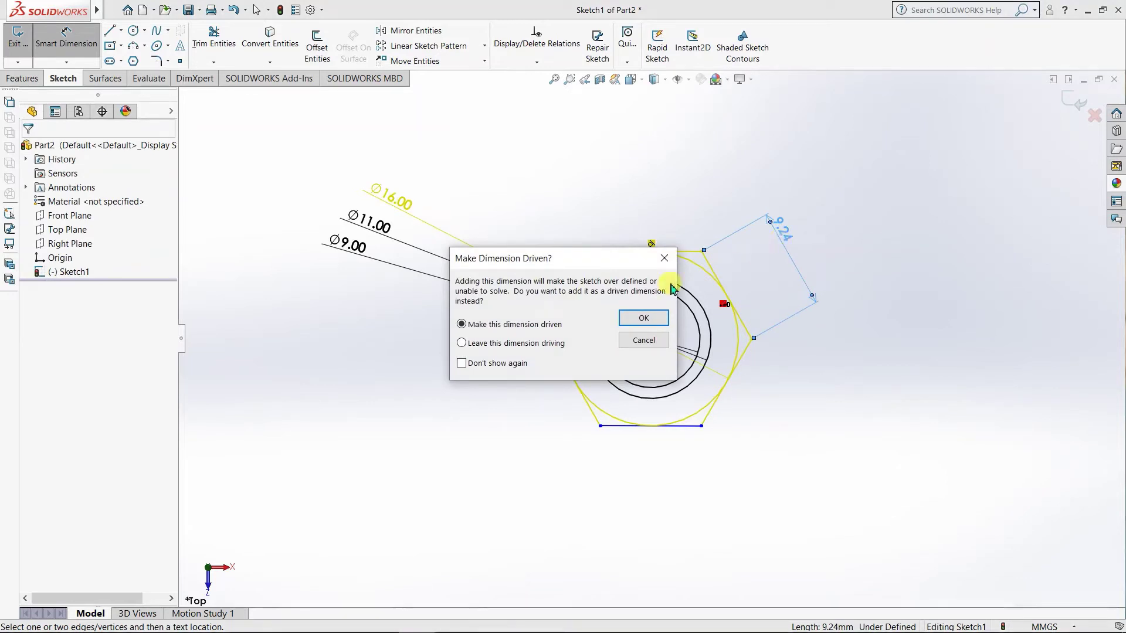
click(644, 316)
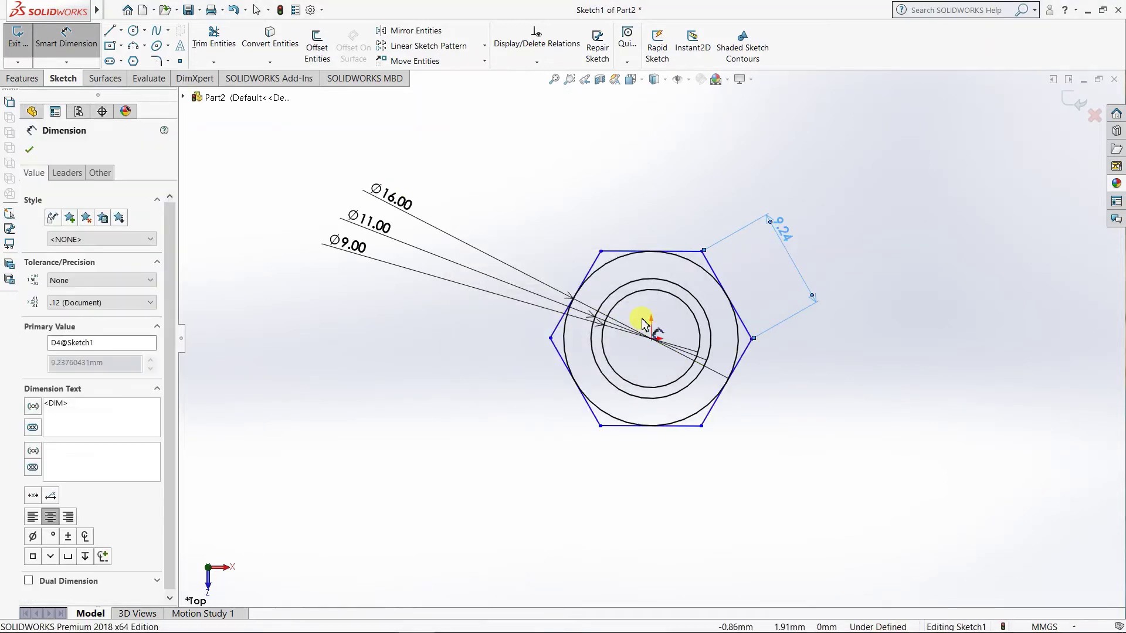
- Delete the outer circle's 16 mm diameter dimension
right_click(394, 193)
key(Escape)
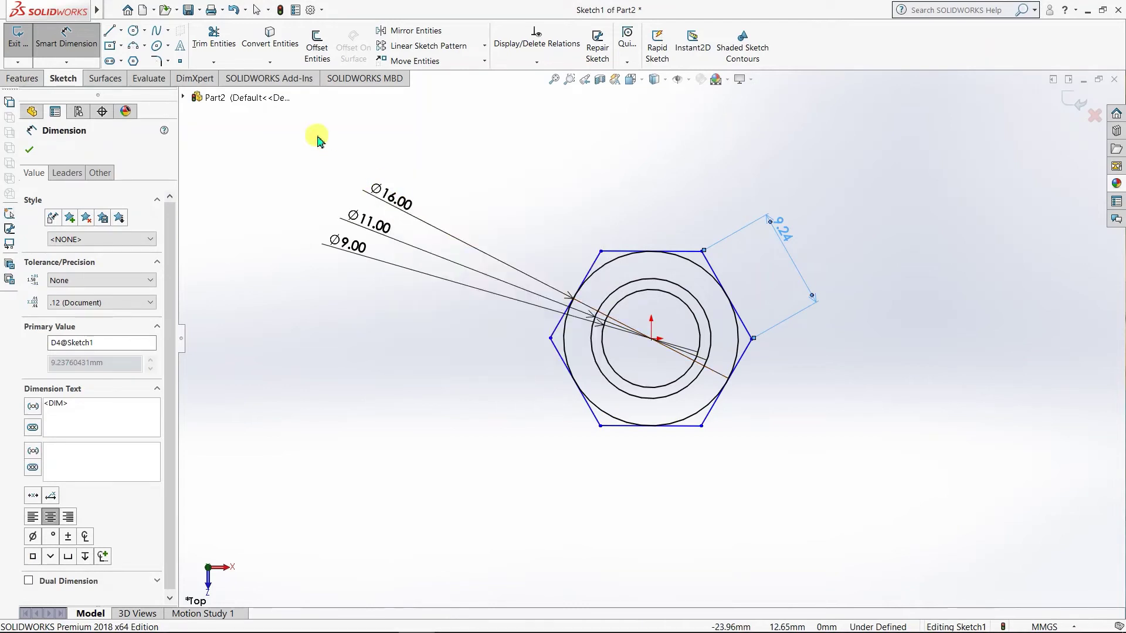
key(Escape)
click(66, 41)
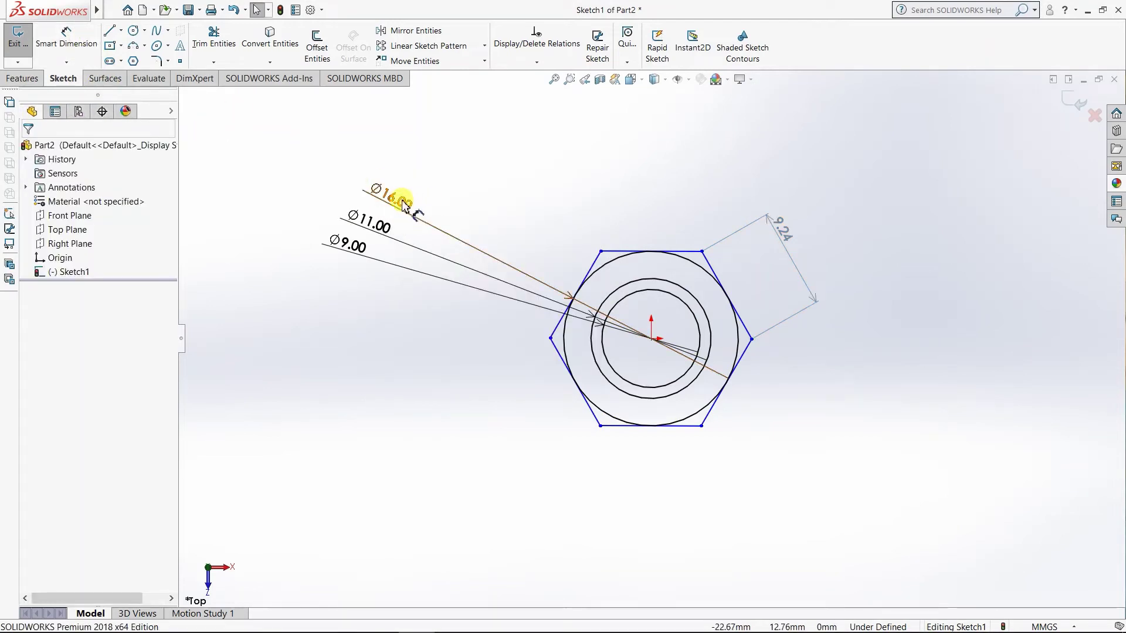
click(401, 198)
right_click(401, 198)
click(438, 354)
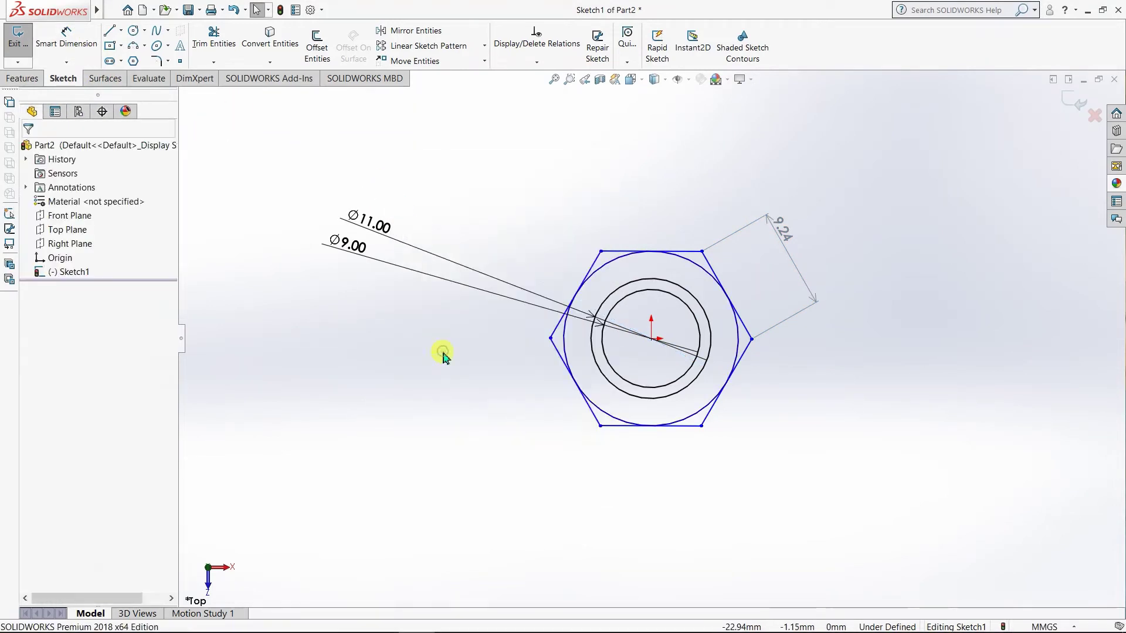
- Delete the driven length dimension from the hexagon's upper-right side
double_click(782, 229)
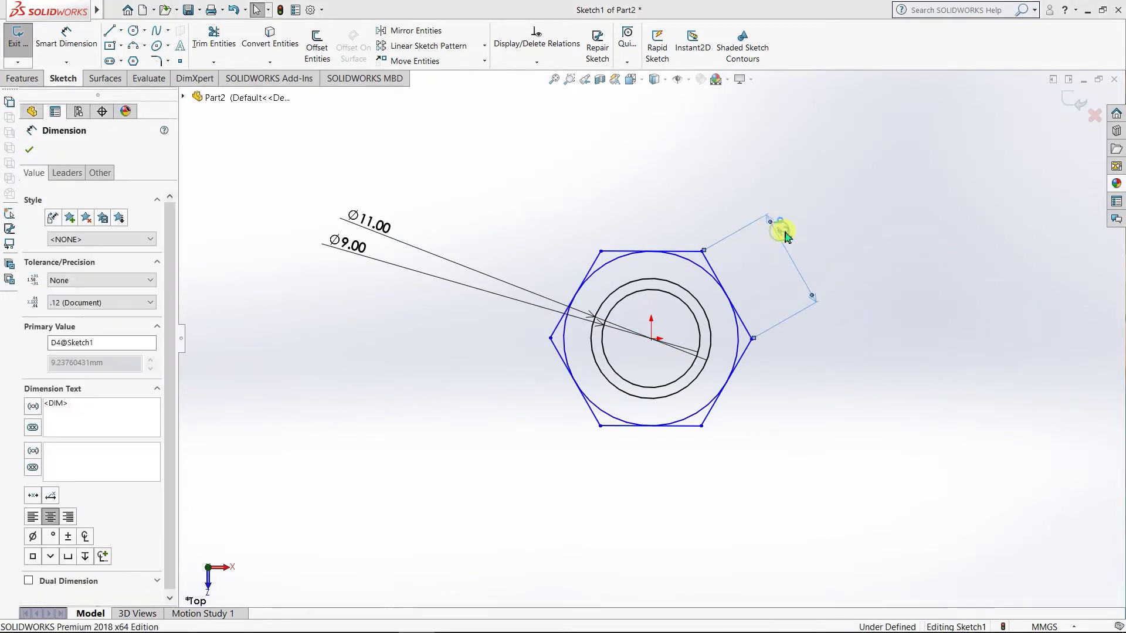
click(650, 324)
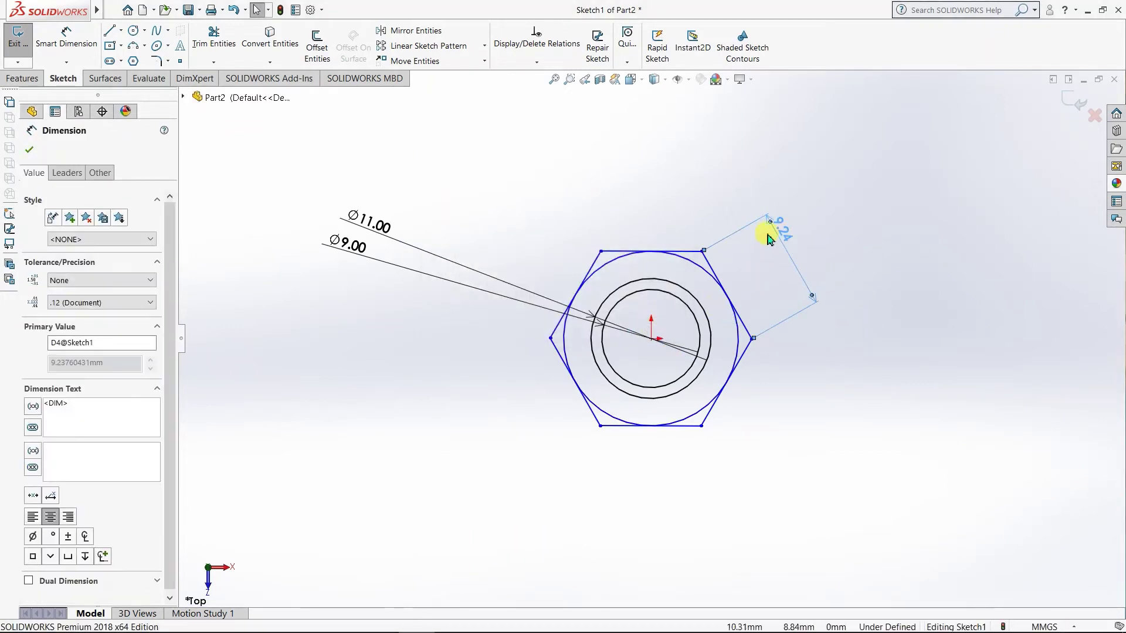
right_click(786, 225)
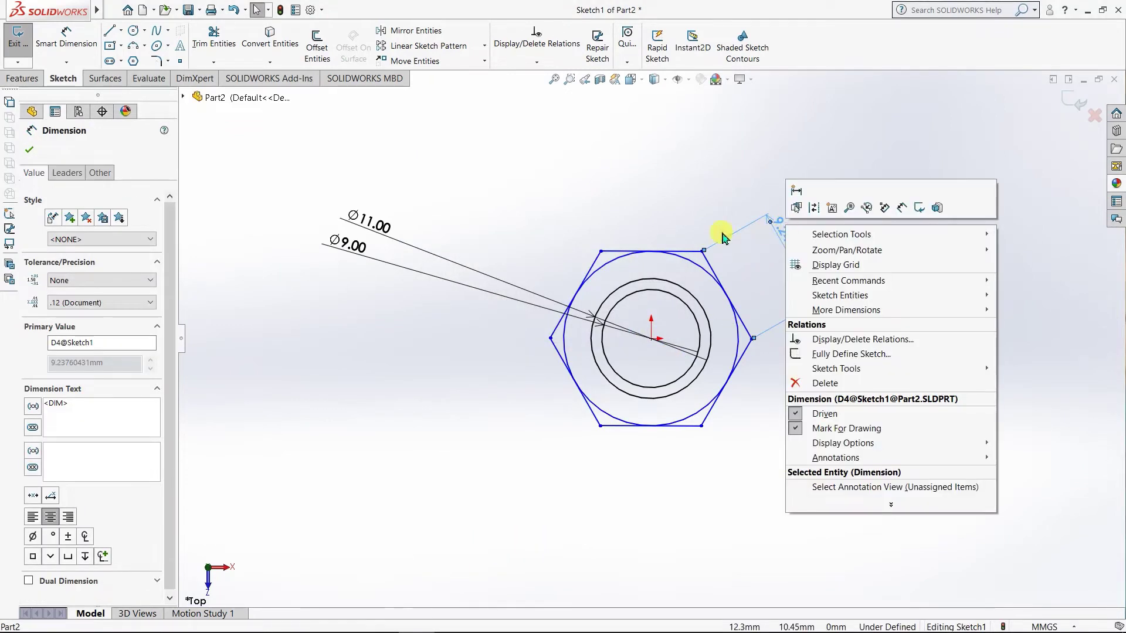
click(804, 381)
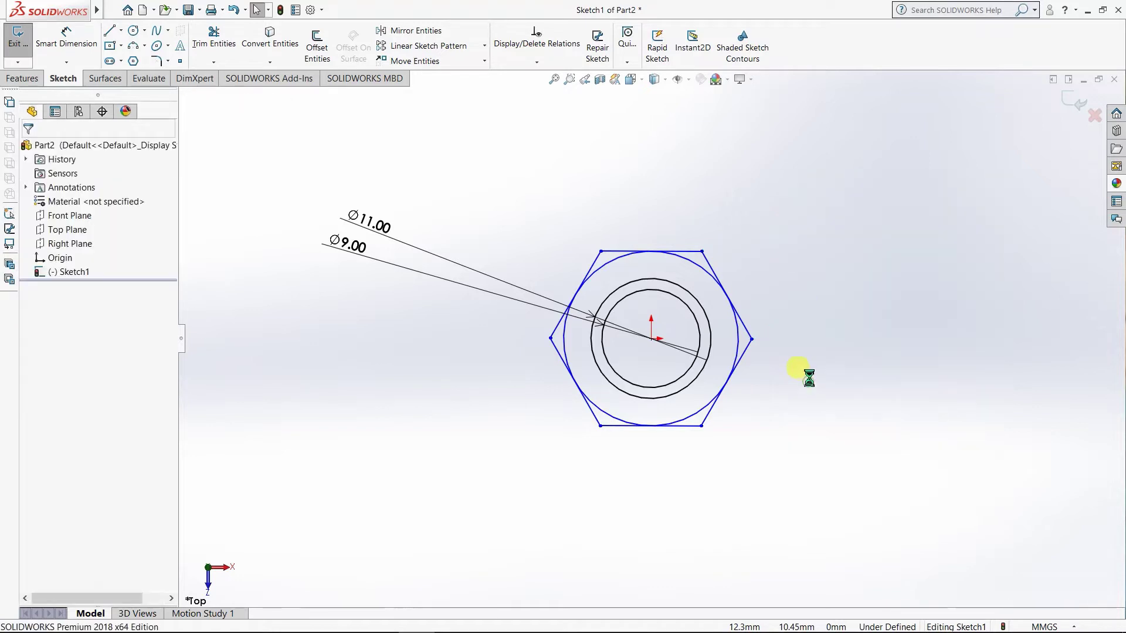
- Dimension the hexagon's upper-right side with a driving length of 10 mm
click(743, 321)
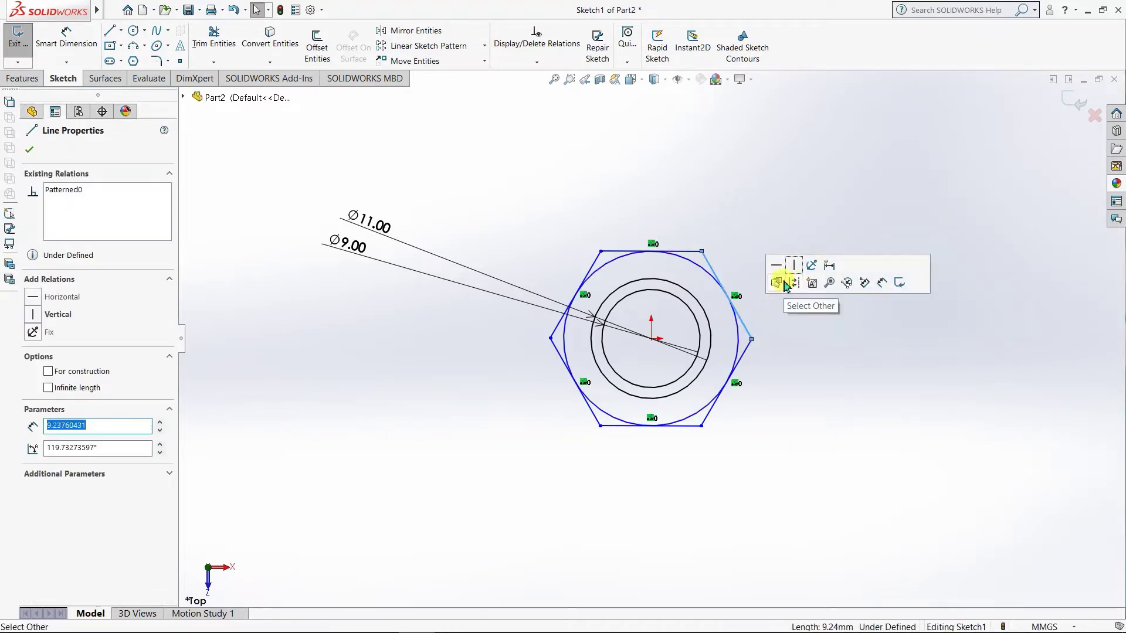
key(Escape)
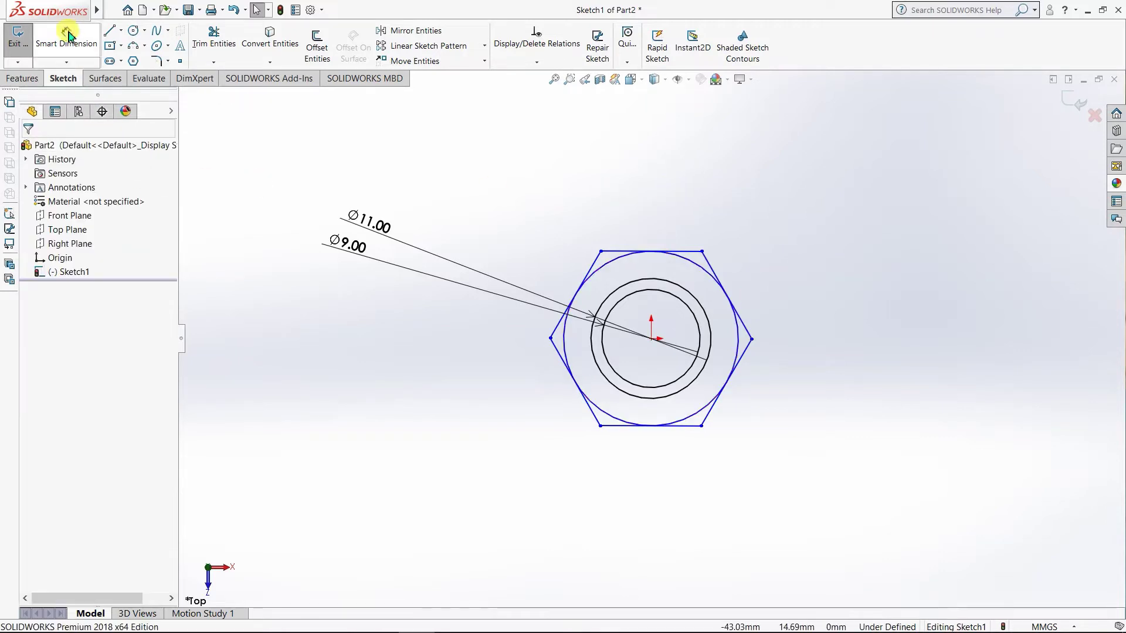
click(67, 36)
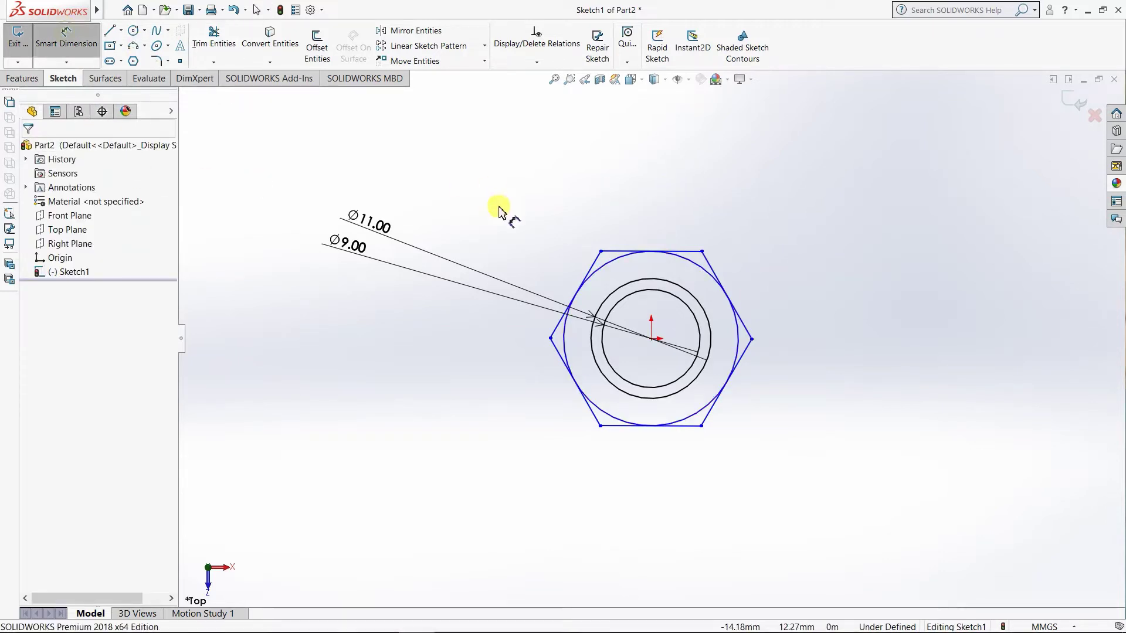
click(742, 322)
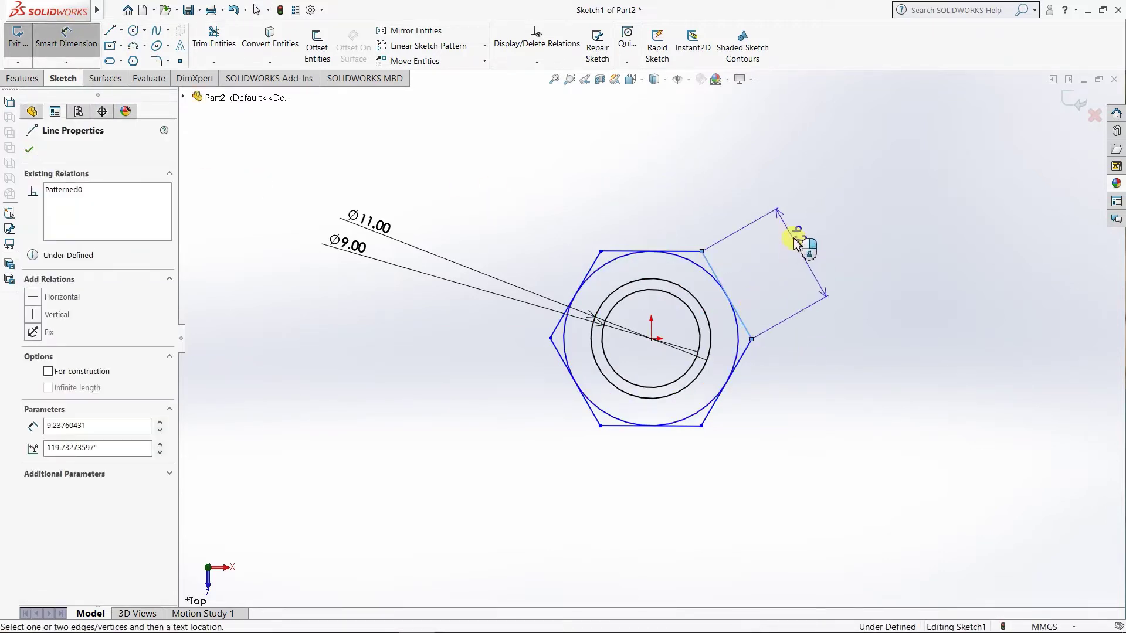
click(794, 234)
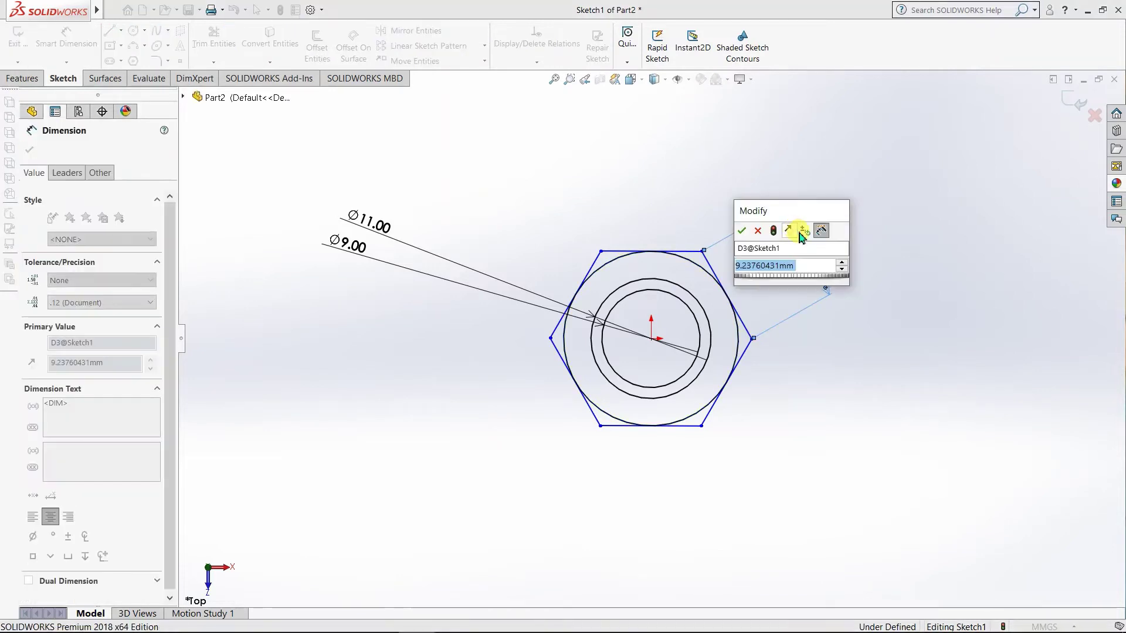
text(10)
key(Return)
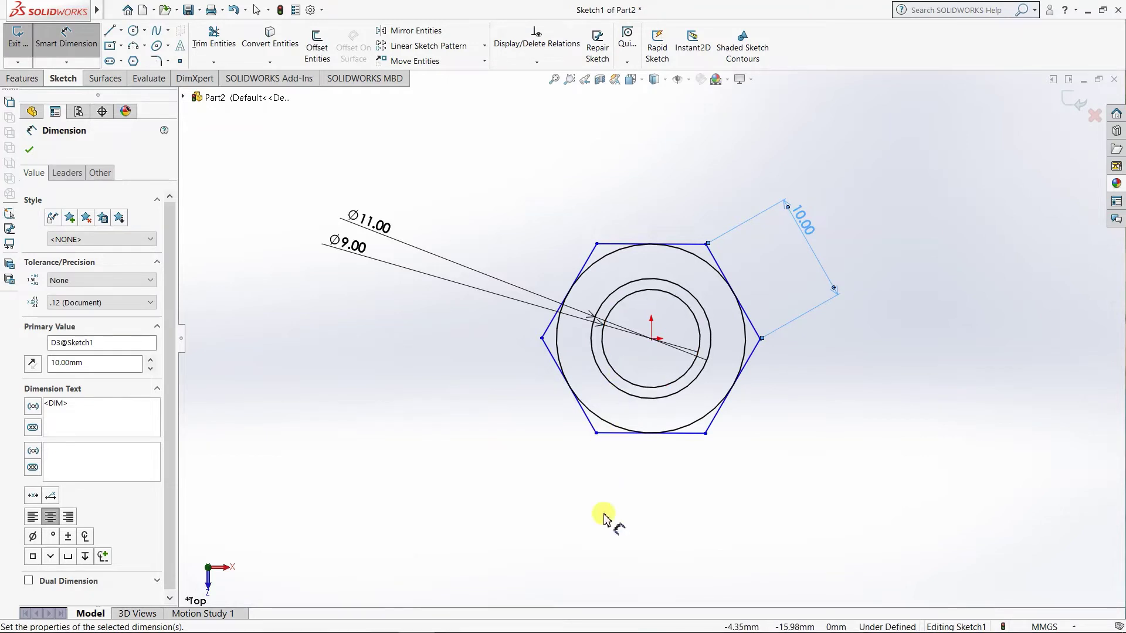
- Dimension the hexagon's bottom side with a length of 10 mm
click(674, 434)
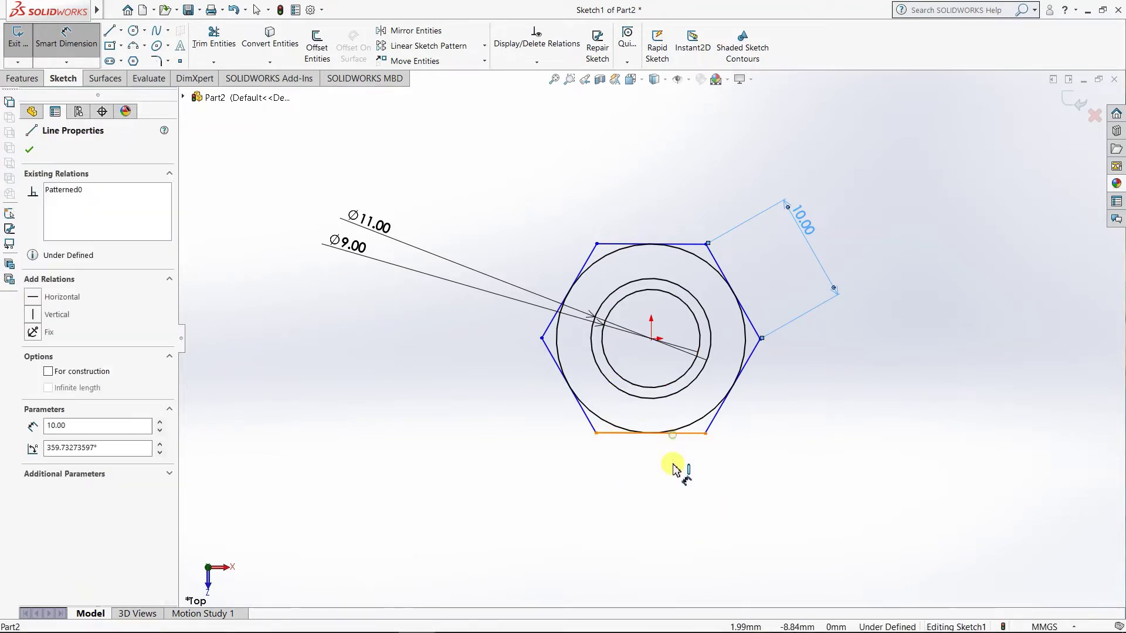
click(674, 528)
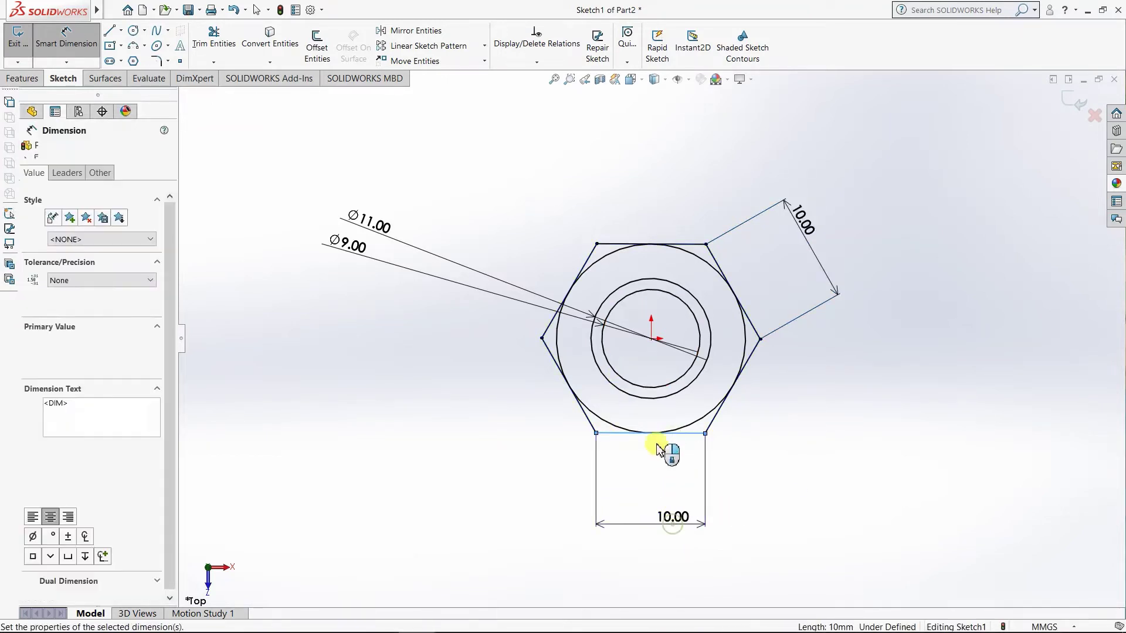
click(549, 358)
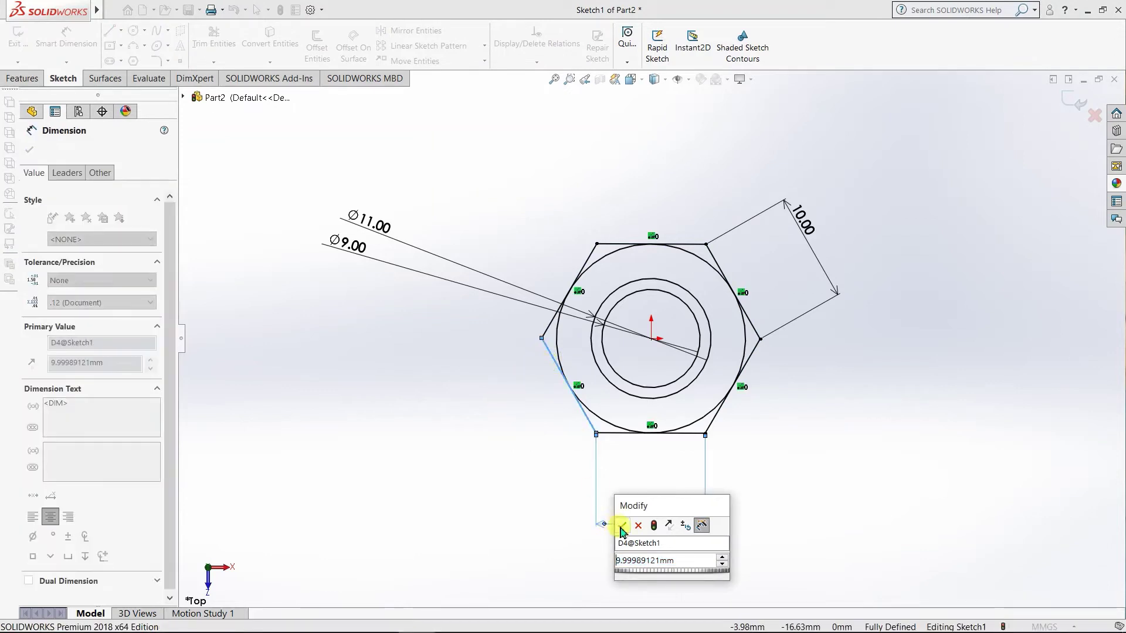
drag(675, 561, 562, 561)
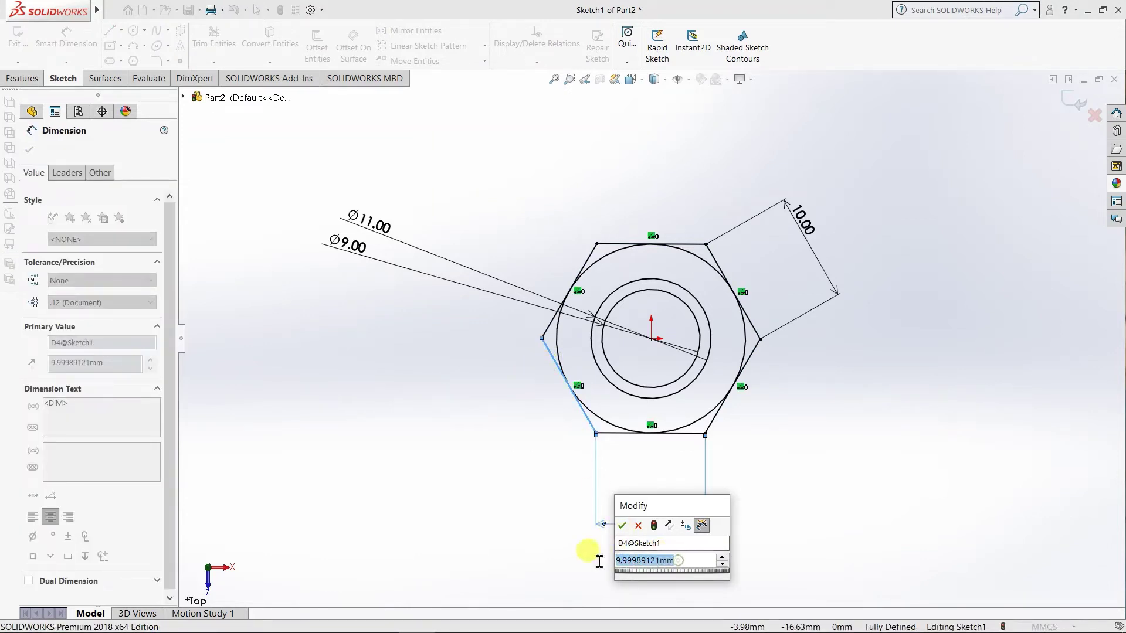
text(10)
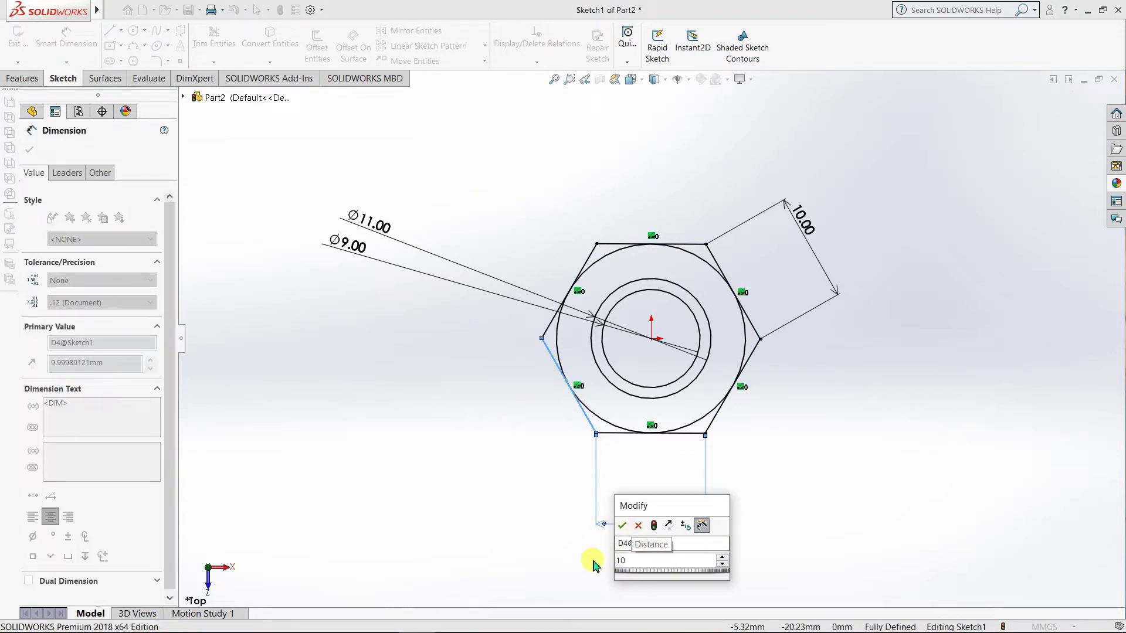
key(Return)
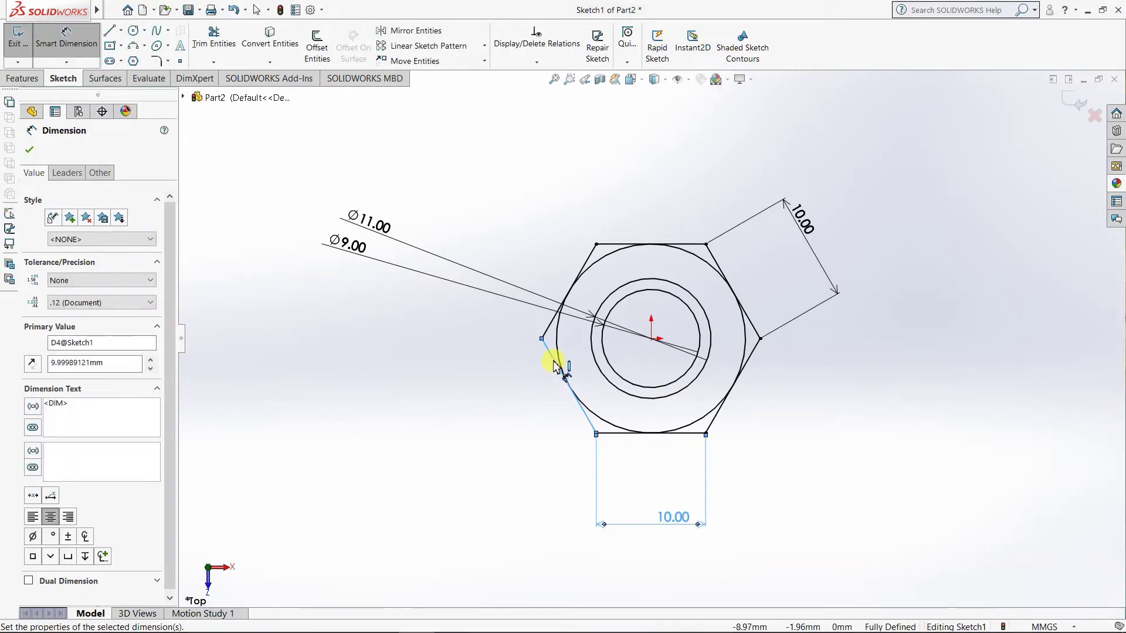
- Try to add a length dimension to the hexagon's lower-left side
click(549, 365)
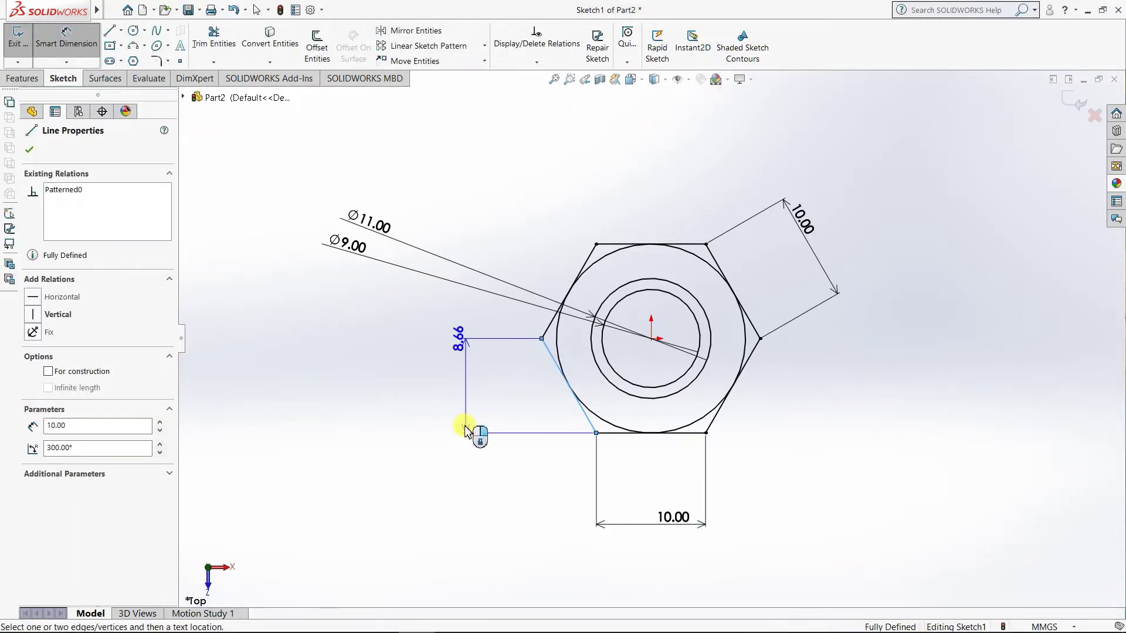
click(434, 448)
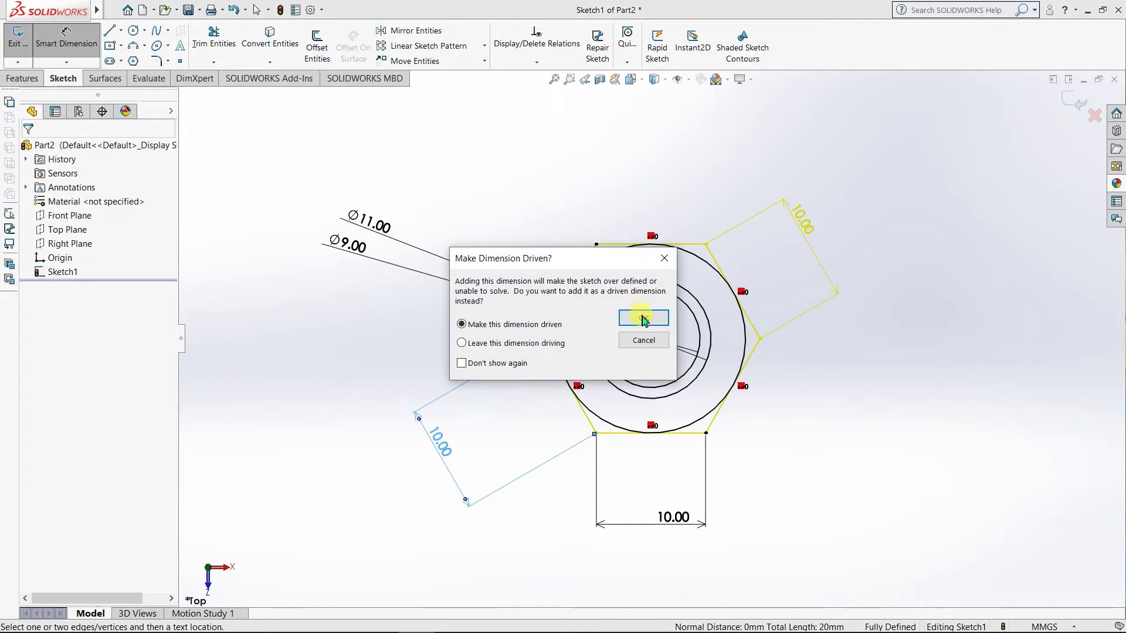
click(664, 258)
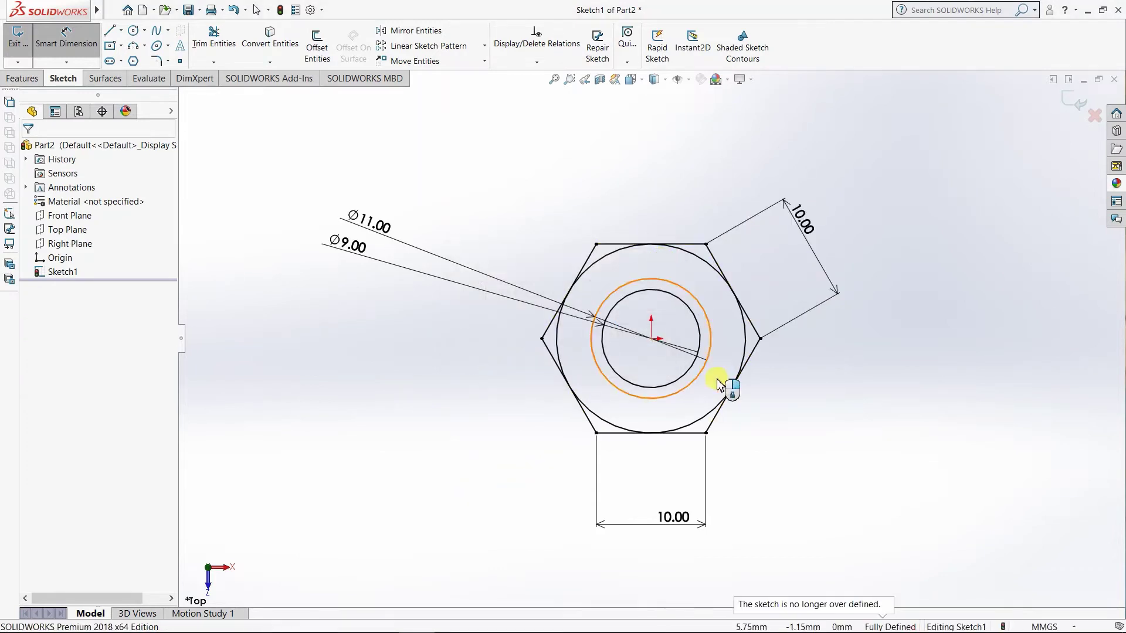
- Delete the length dimension below the hexagon's bottom side
right_click(675, 521)
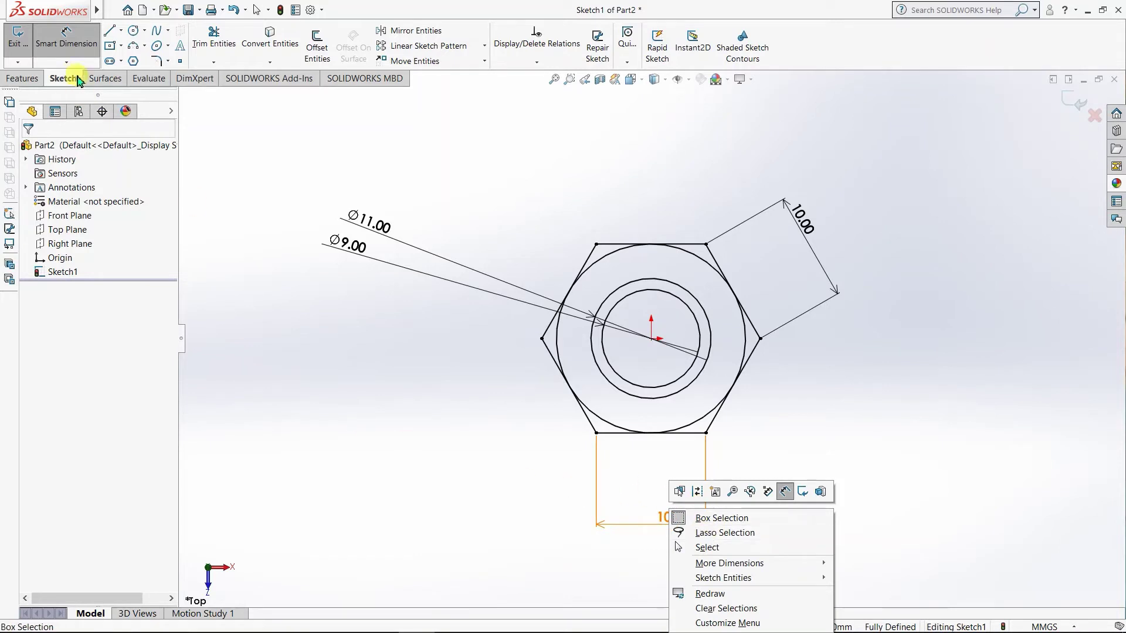
click(68, 41)
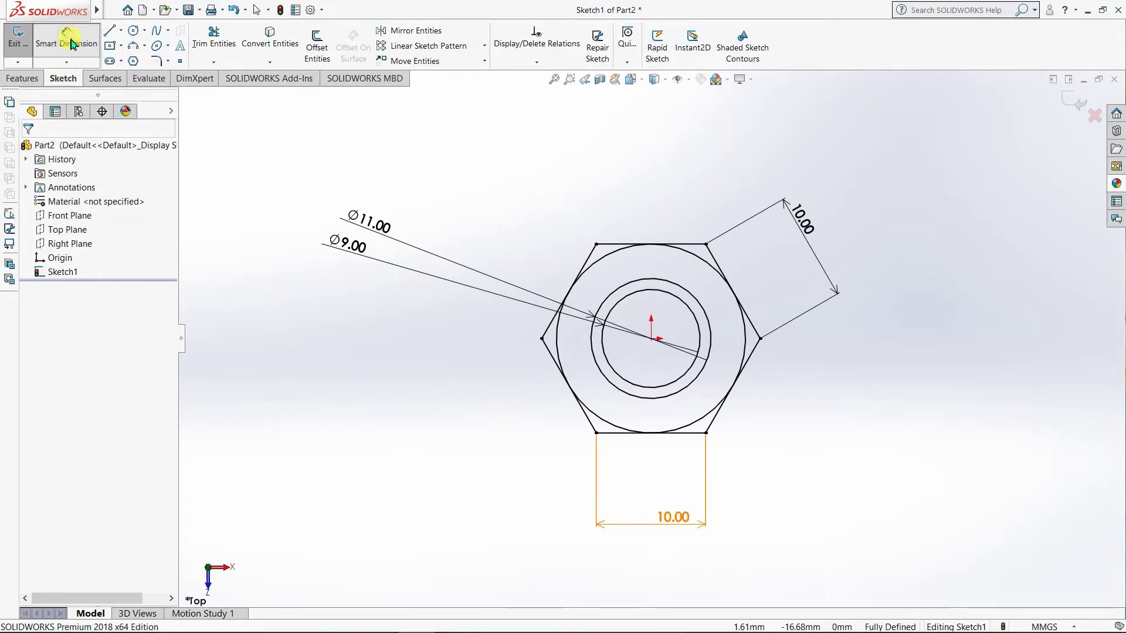
right_click(667, 521)
click(707, 477)
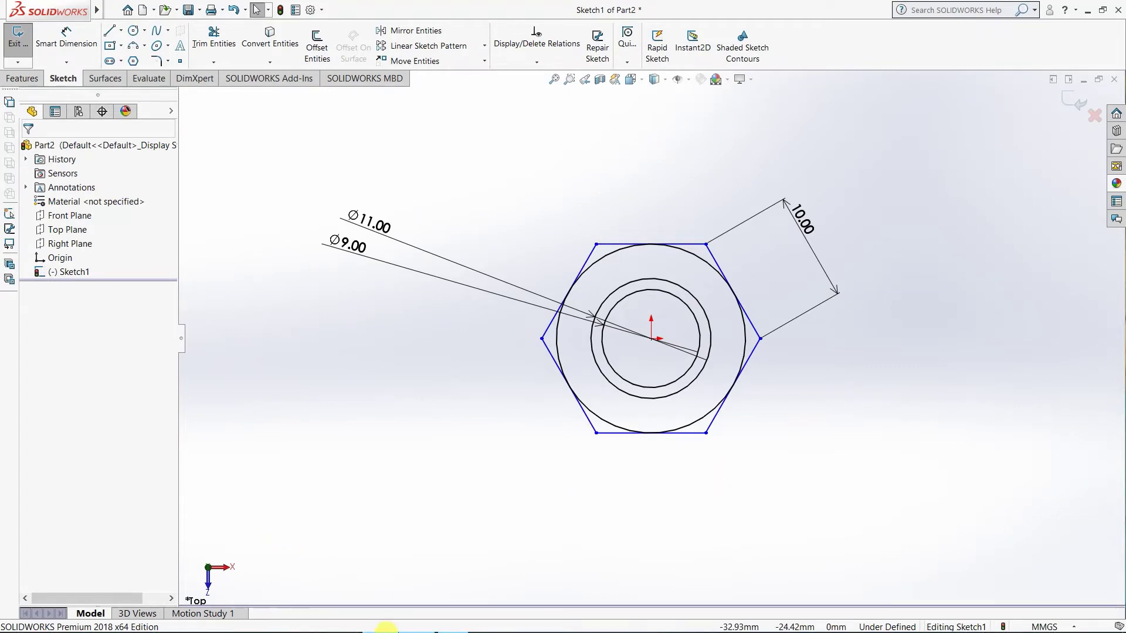
- Check the reference drawing and extrude the ring between the 9 mm and 11 mm circles upward to a blind depth of 37 mm
click(382, 630)
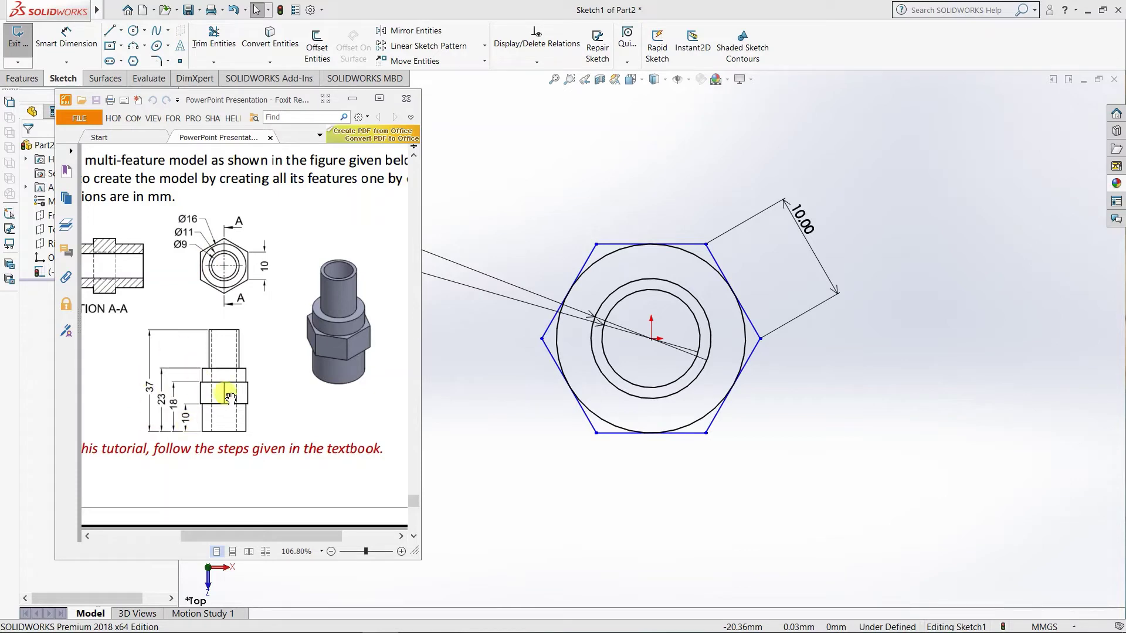
click(350, 101)
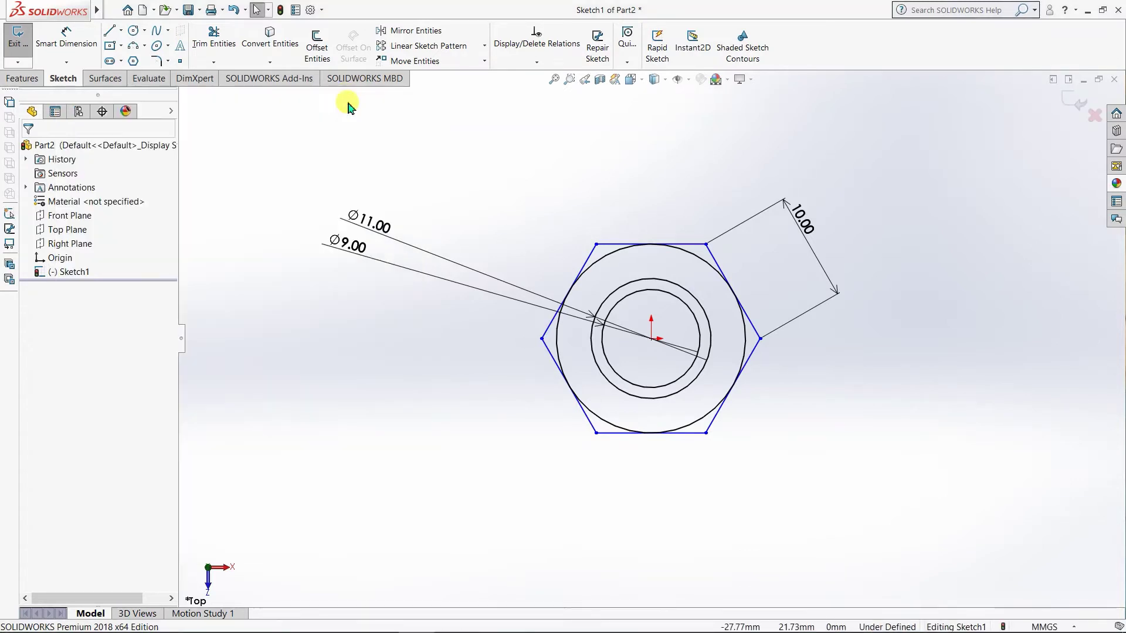
click(32, 79)
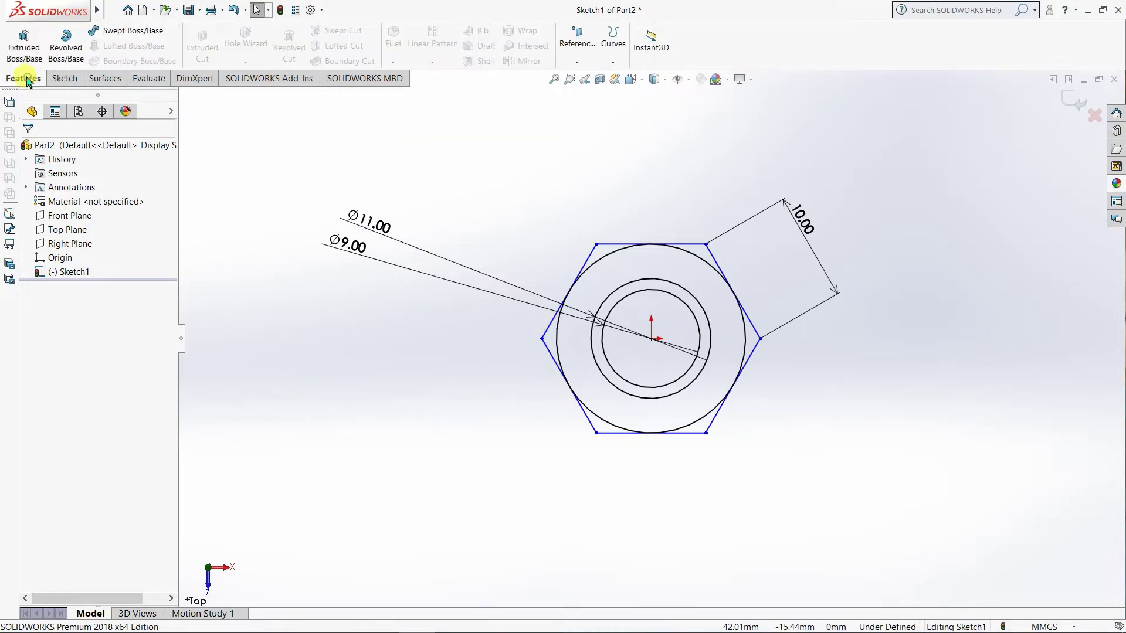
click(22, 51)
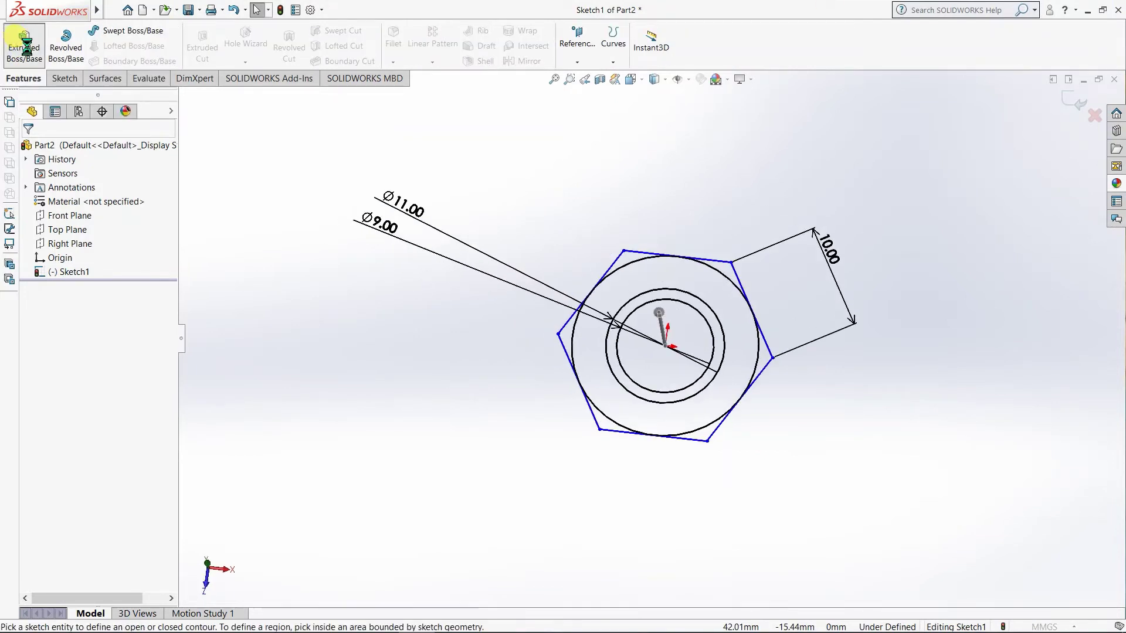
click(387, 628)
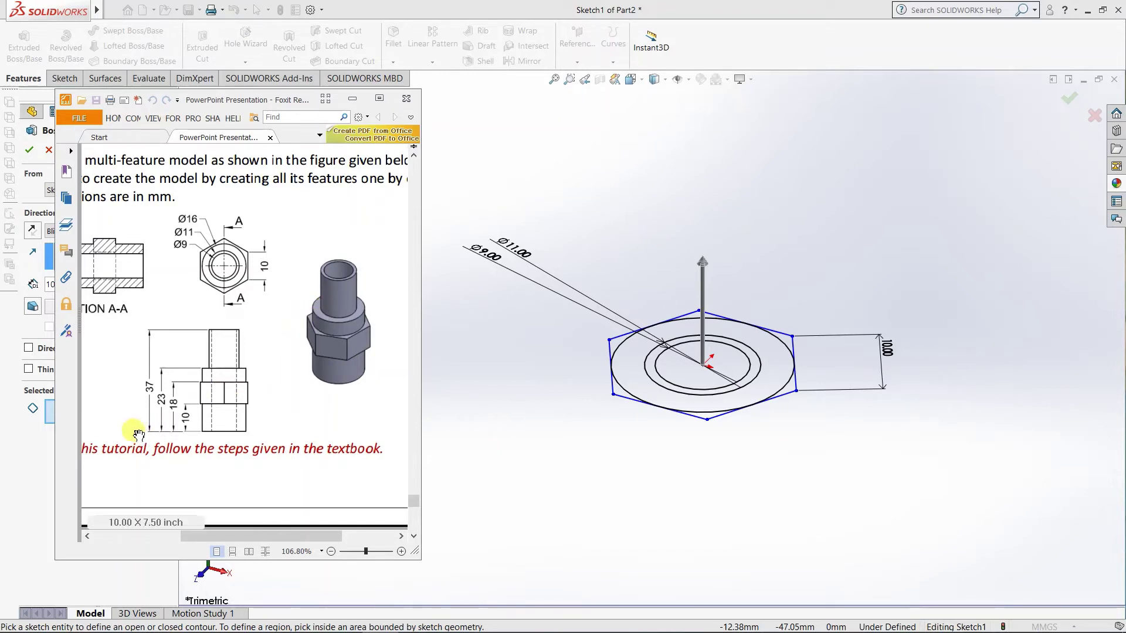
click(652, 370)
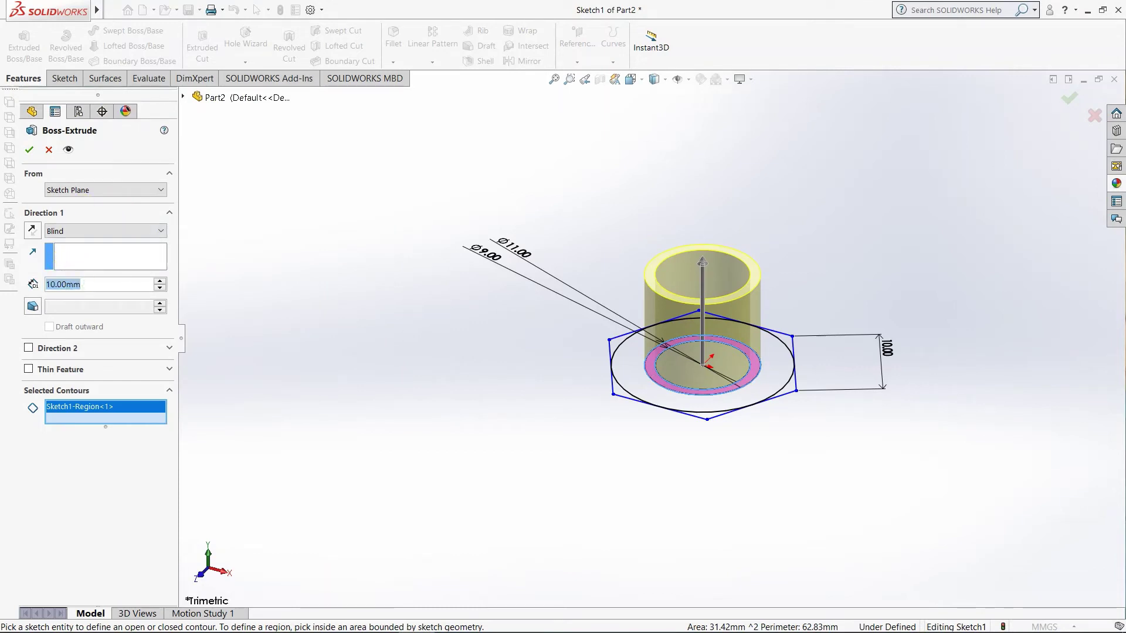
text(37)
key(Return)
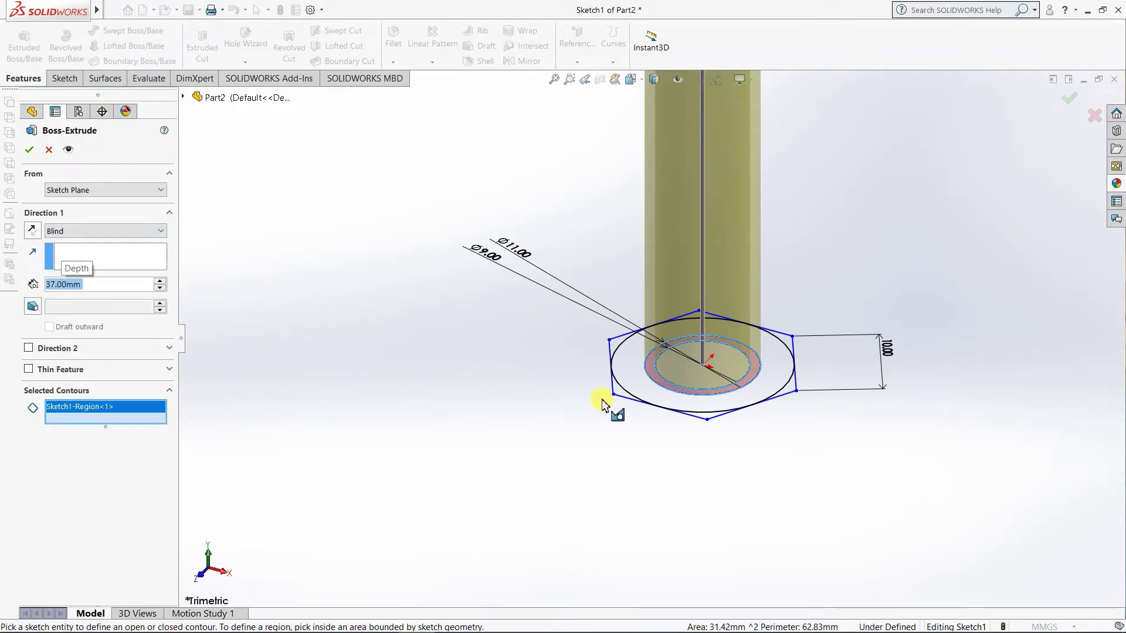
scroll(603, 397, up, 2)
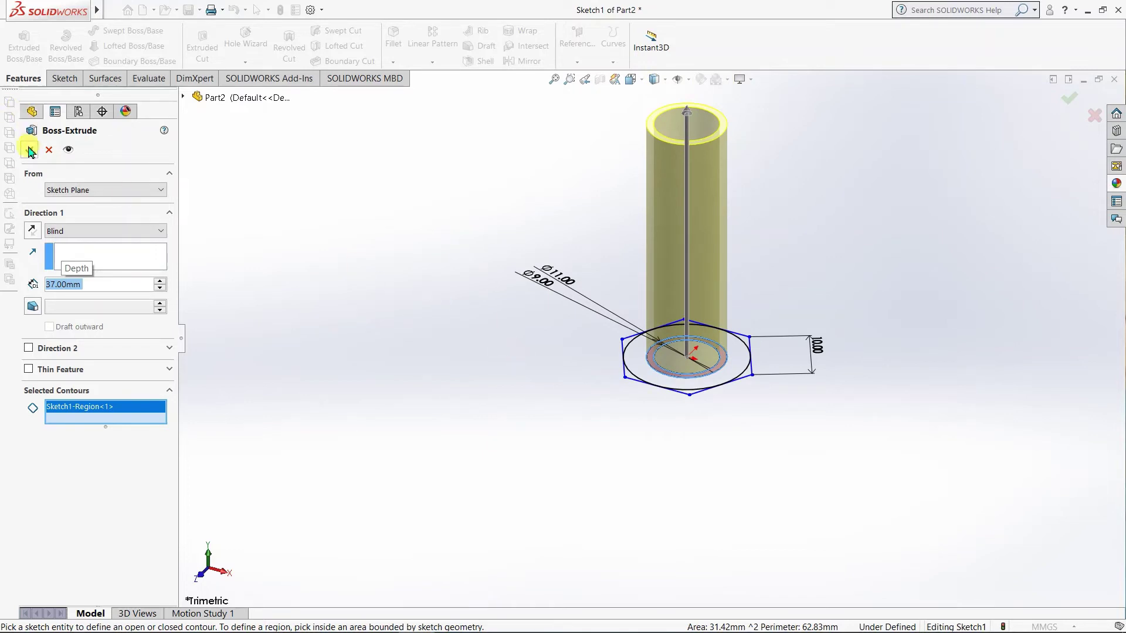
click(31, 150)
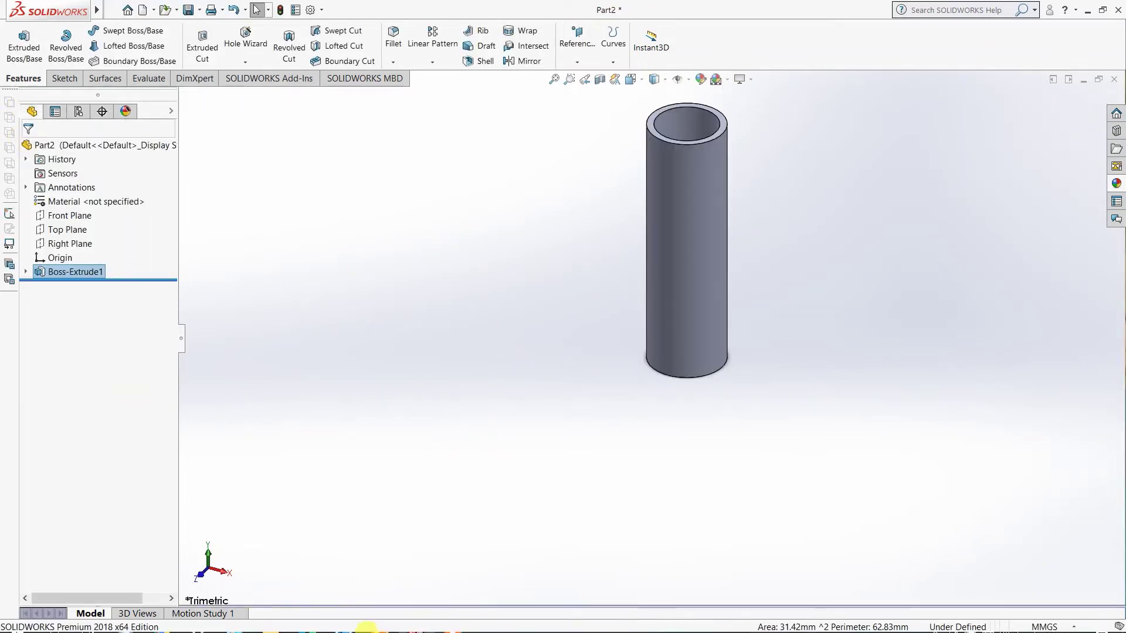
- Check the reference drawing and extrude the shared sketch's ring between the 11 mm circle and the outer circle to a blind depth of 23 mm
click(396, 630)
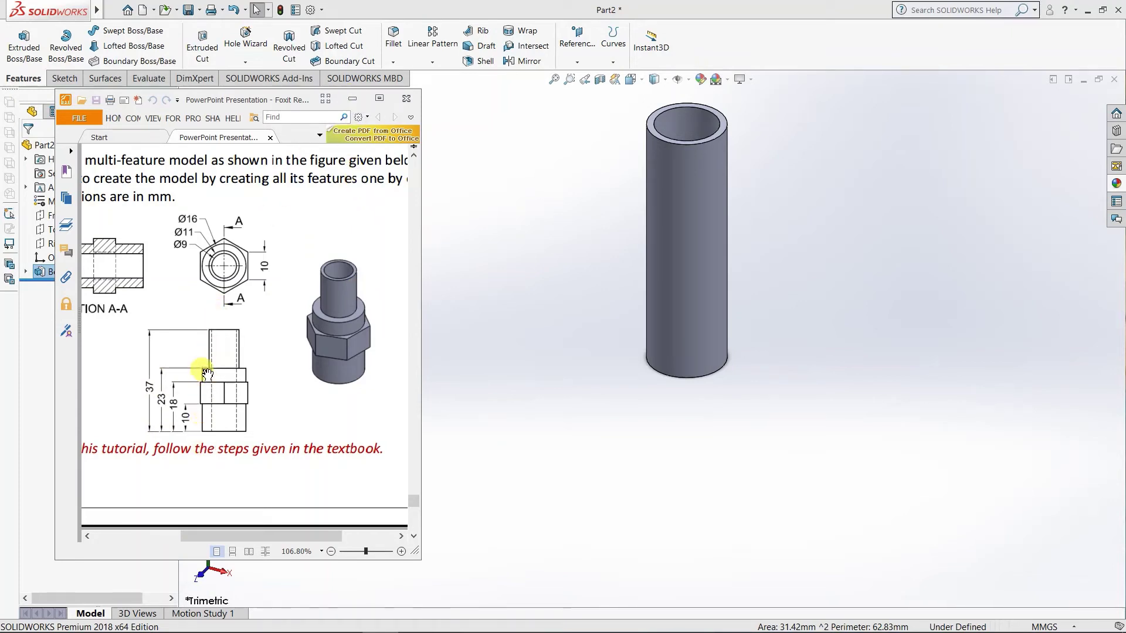
click(350, 100)
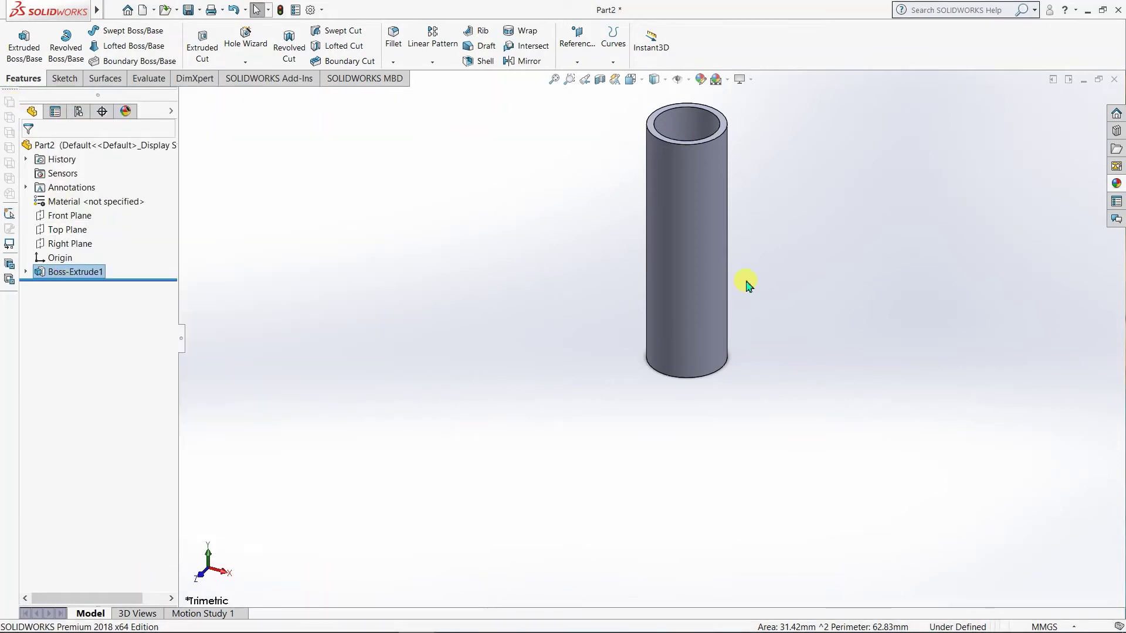
click(25, 272)
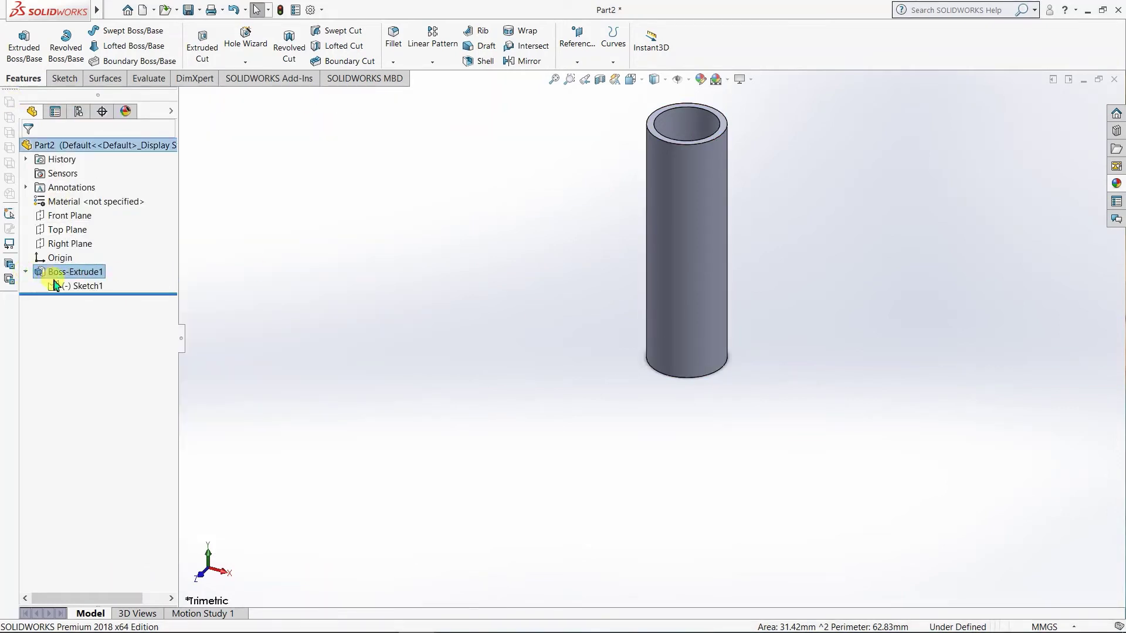
click(55, 286)
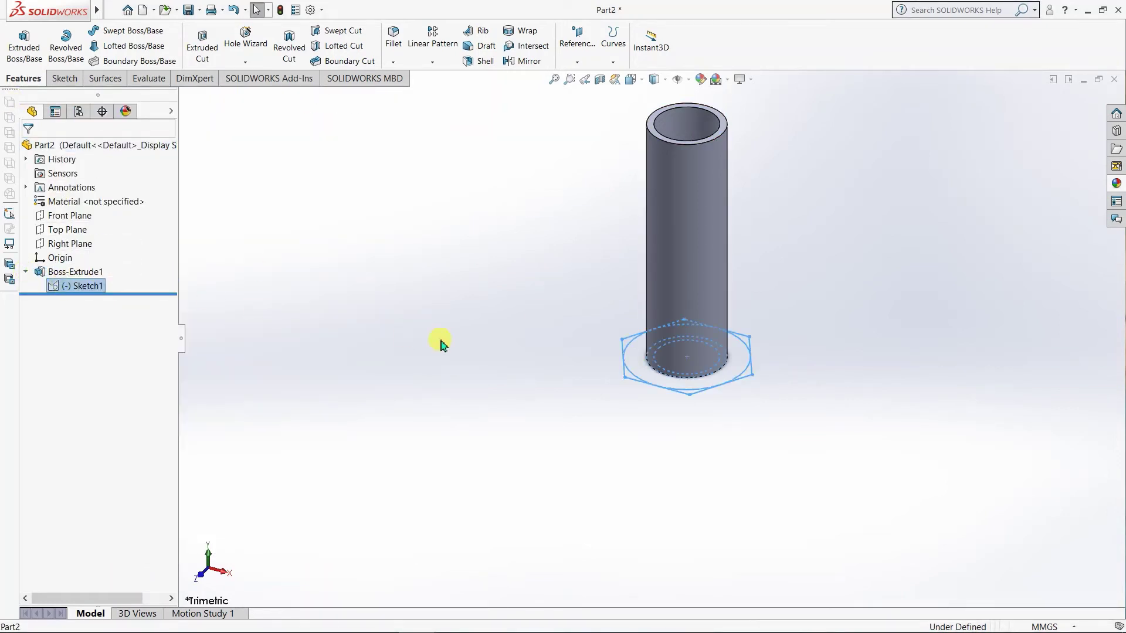
click(28, 52)
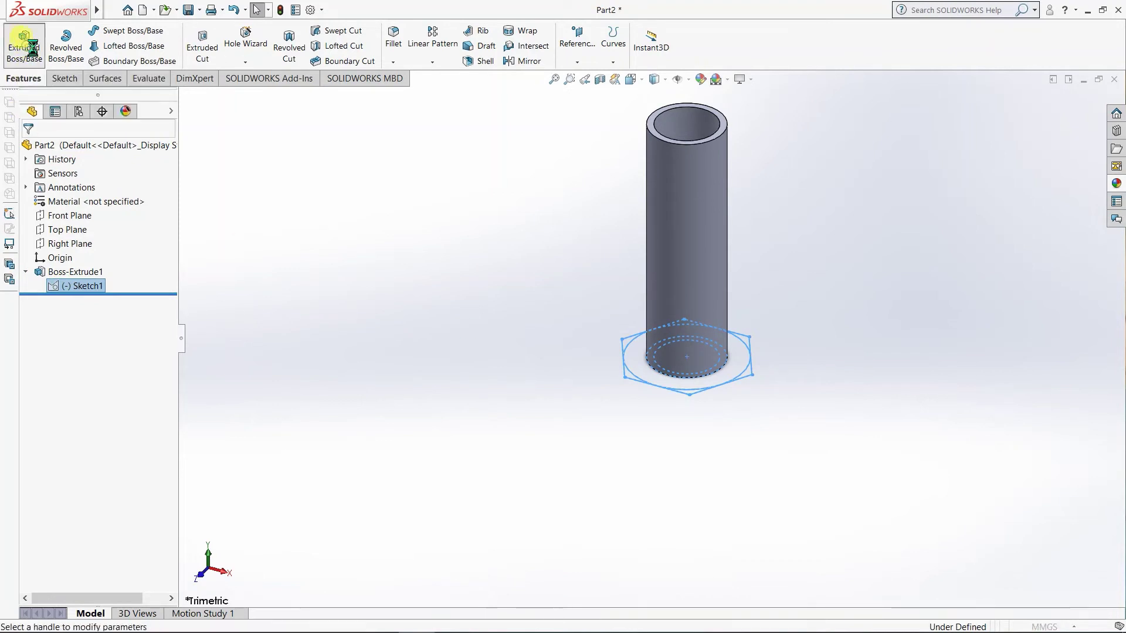
click(636, 365)
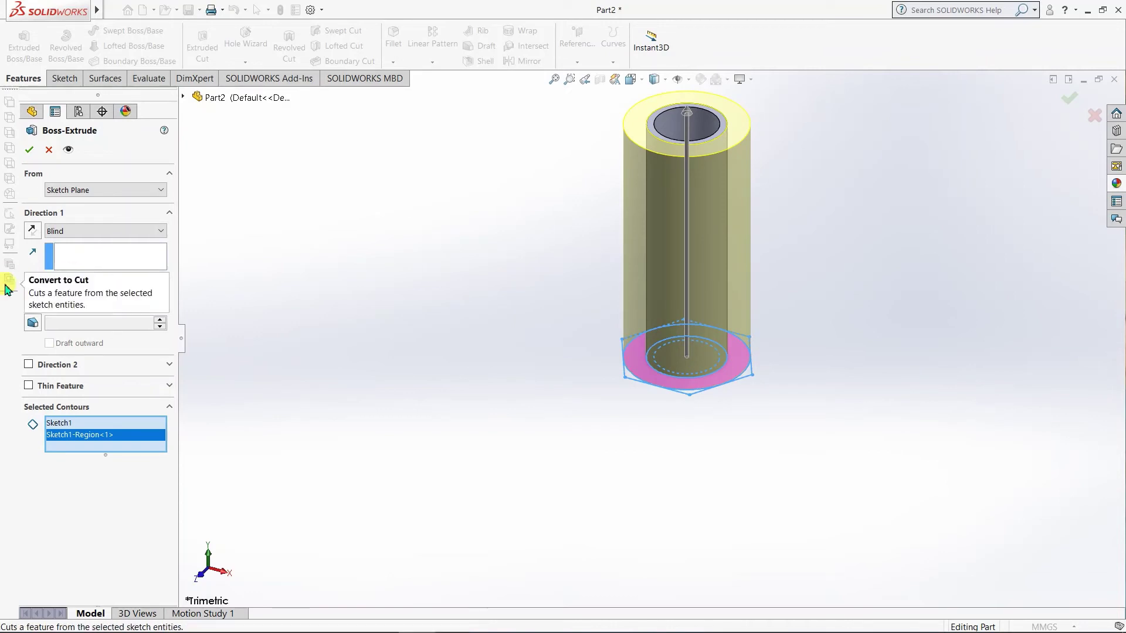
text(23)
key(Return)
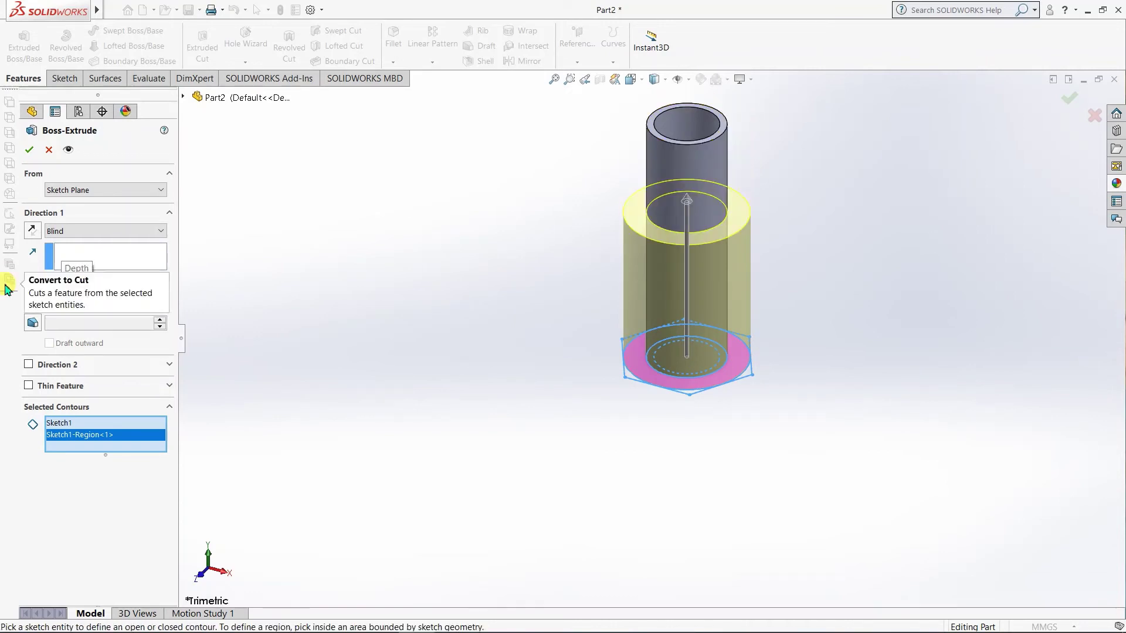
click(31, 150)
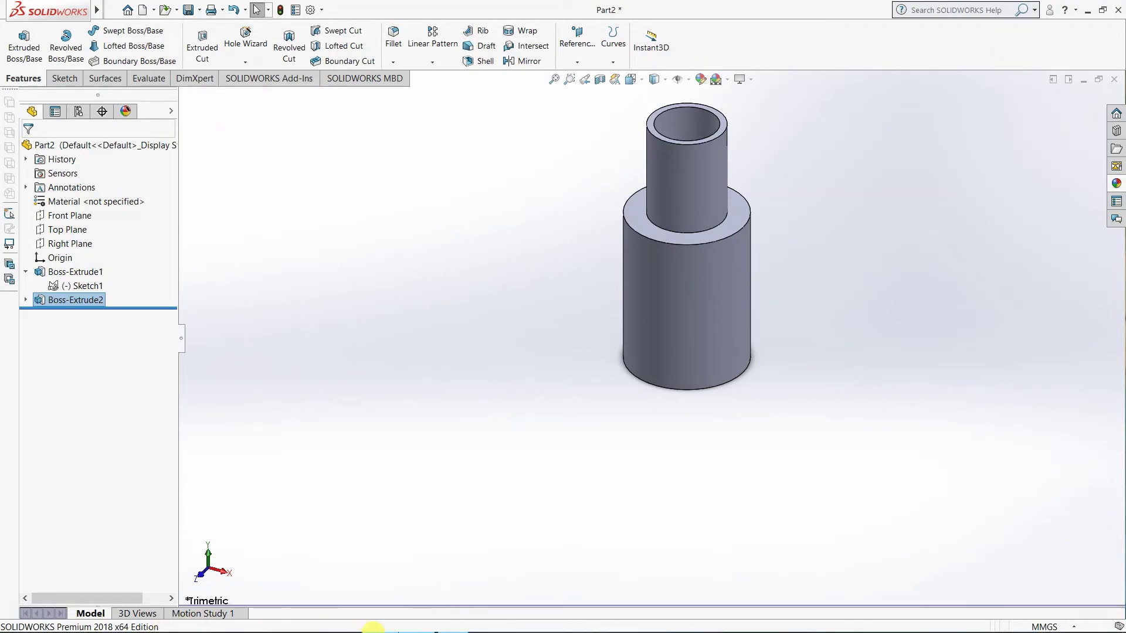
- Check the reference drawing and start a boss extrusion of the shared sketch using the six corner regions between the hexagon and outer circle
click(372, 627)
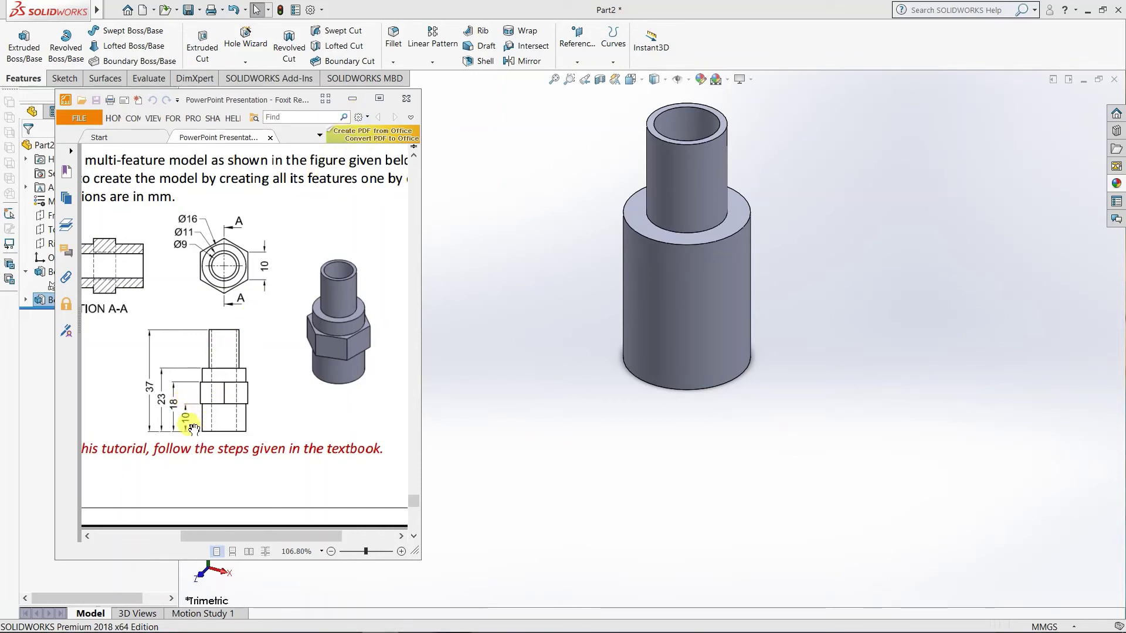
click(352, 99)
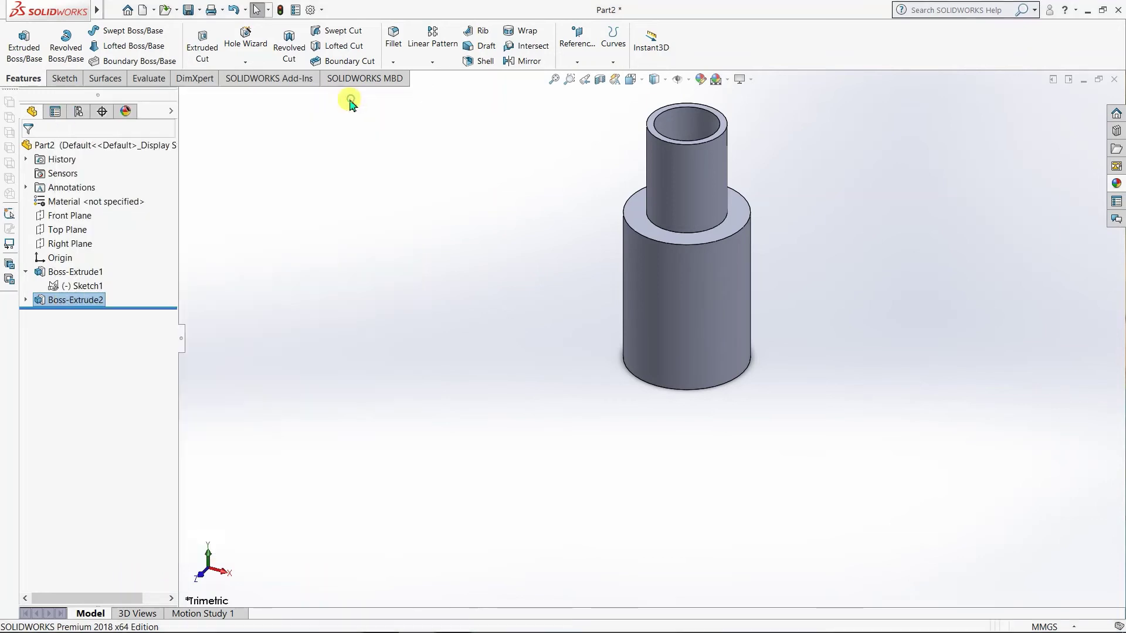
click(27, 301)
click(82, 313)
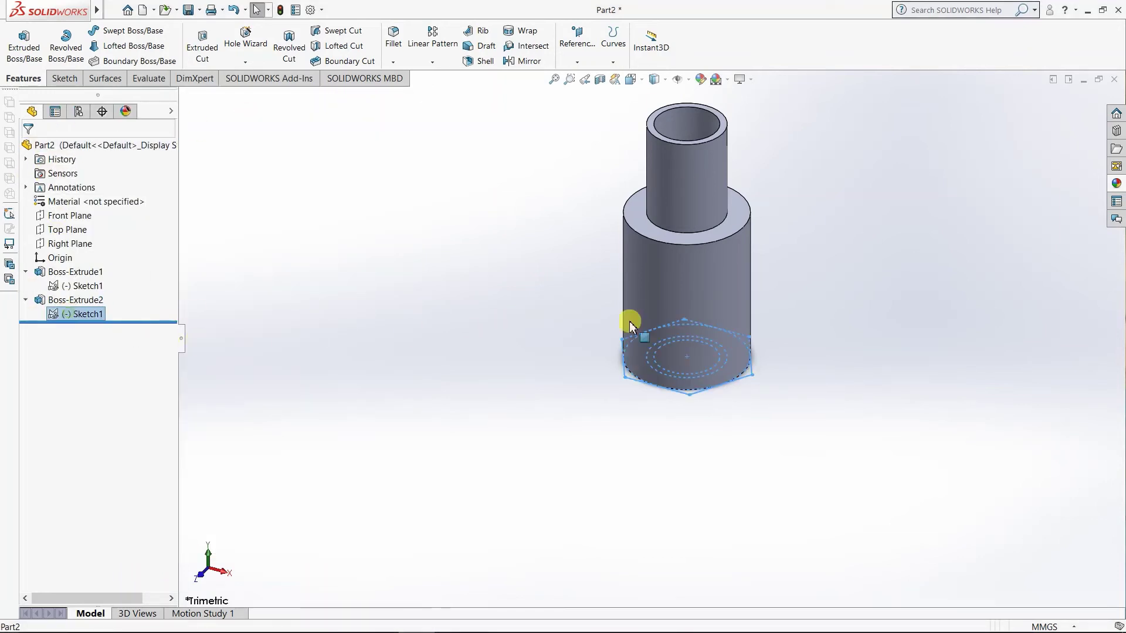
click(24, 45)
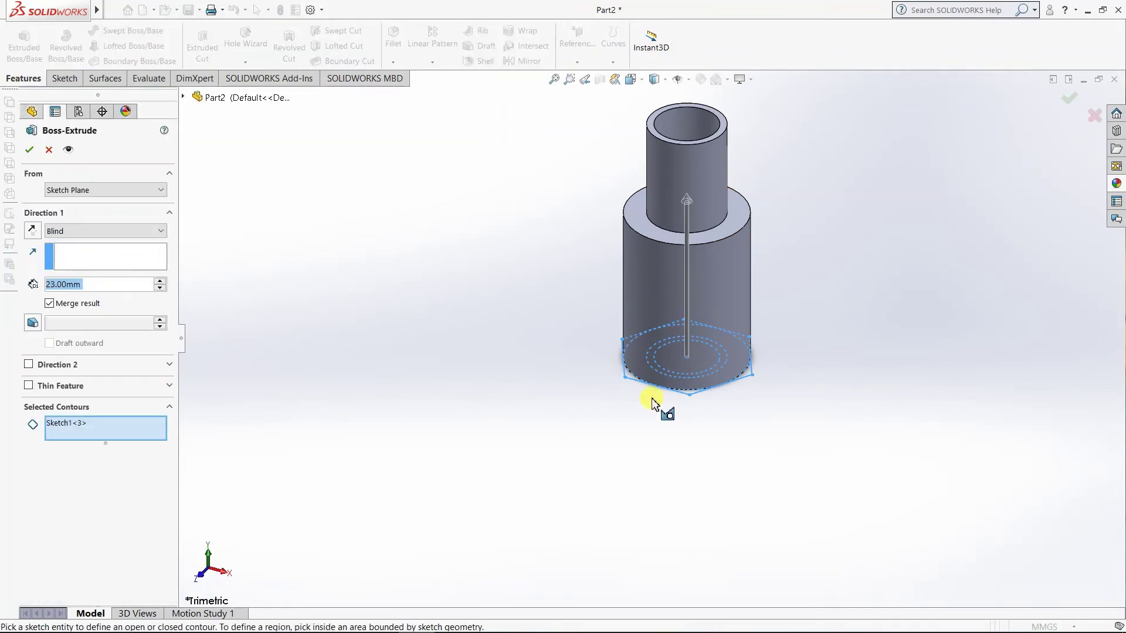
scroll(652, 402, down, 5)
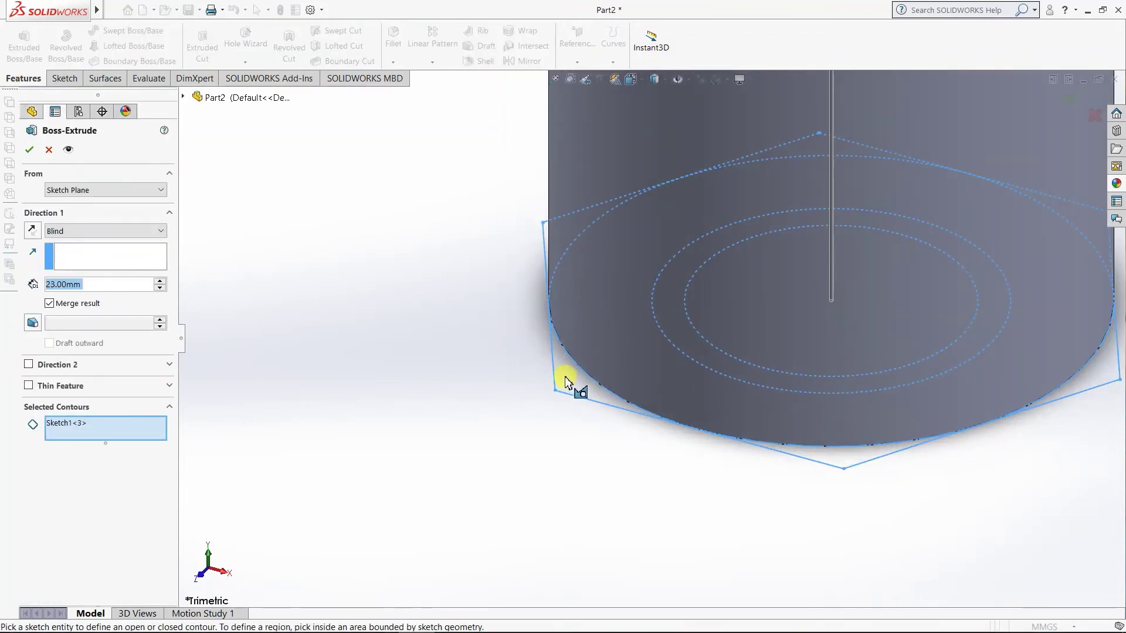
click(572, 384)
scroll(673, 403, up, 3)
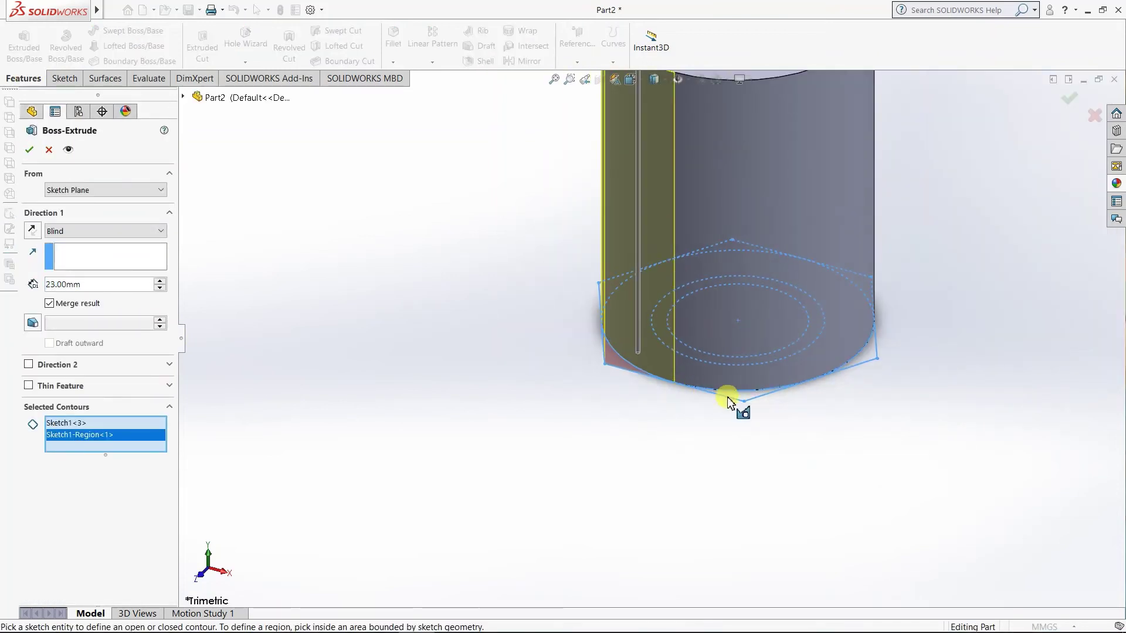
click(739, 397)
mouse_move(912, 397)
middle_down()
mouse_move(849, 402)
mouse_move(819, 368)
middle_up()
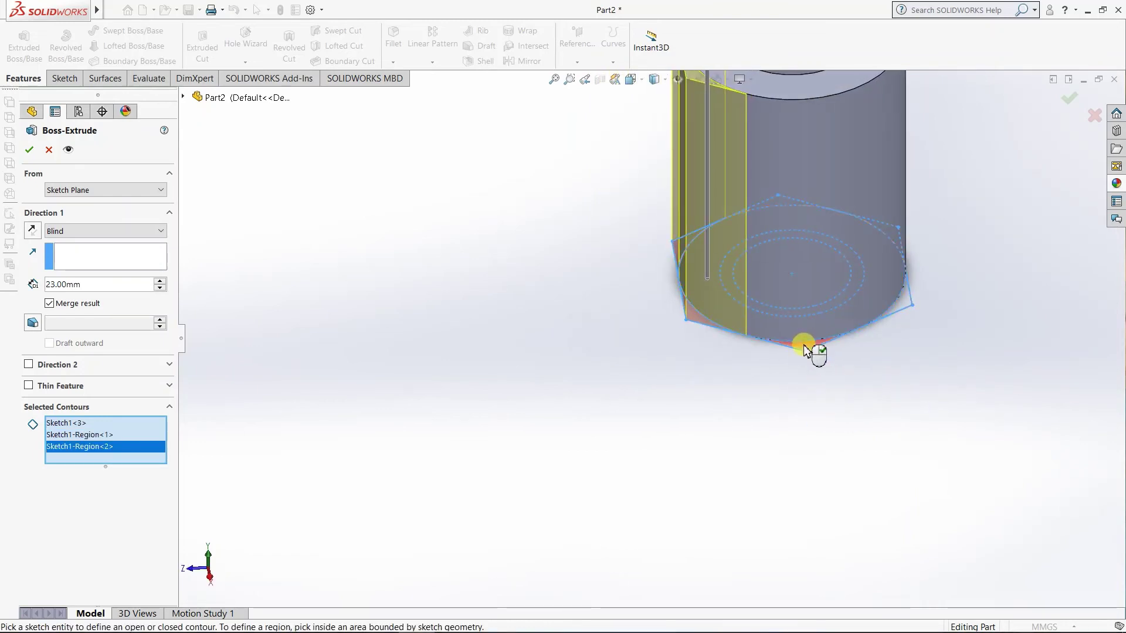
click(812, 349)
click(912, 312)
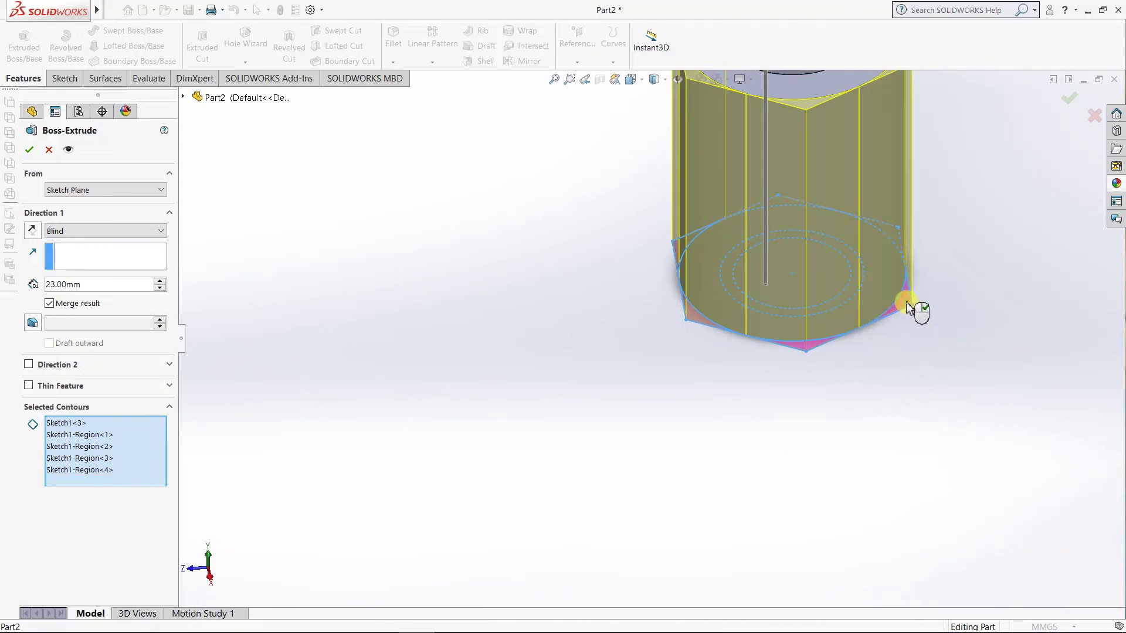
middle_drag(1000, 284, 896, 306)
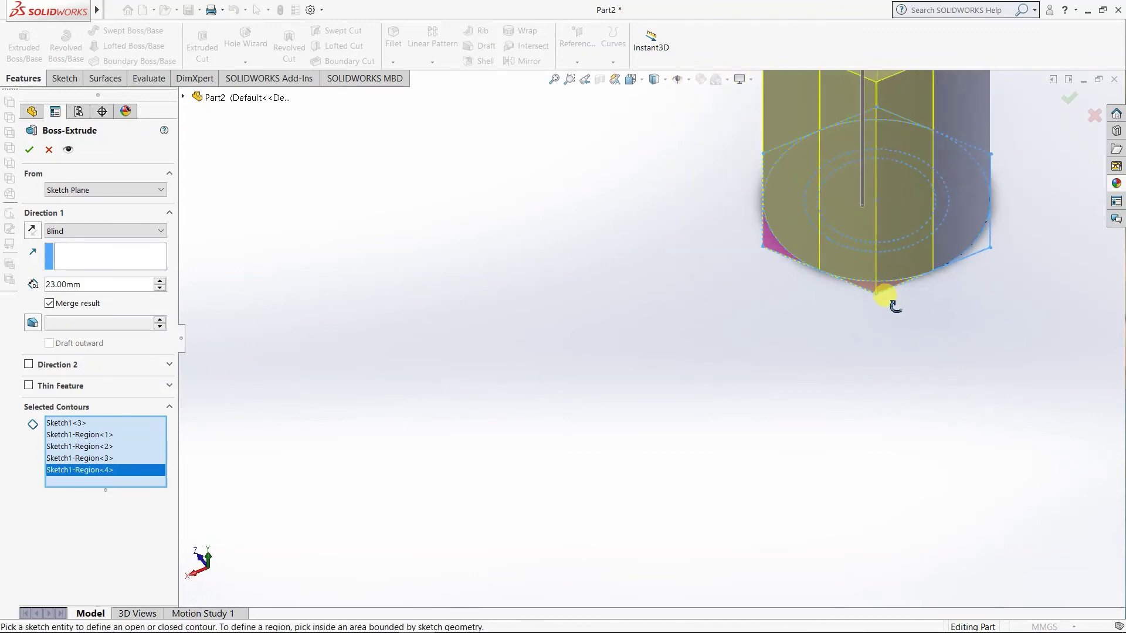
click(999, 253)
middle_drag(1030, 238, 951, 283)
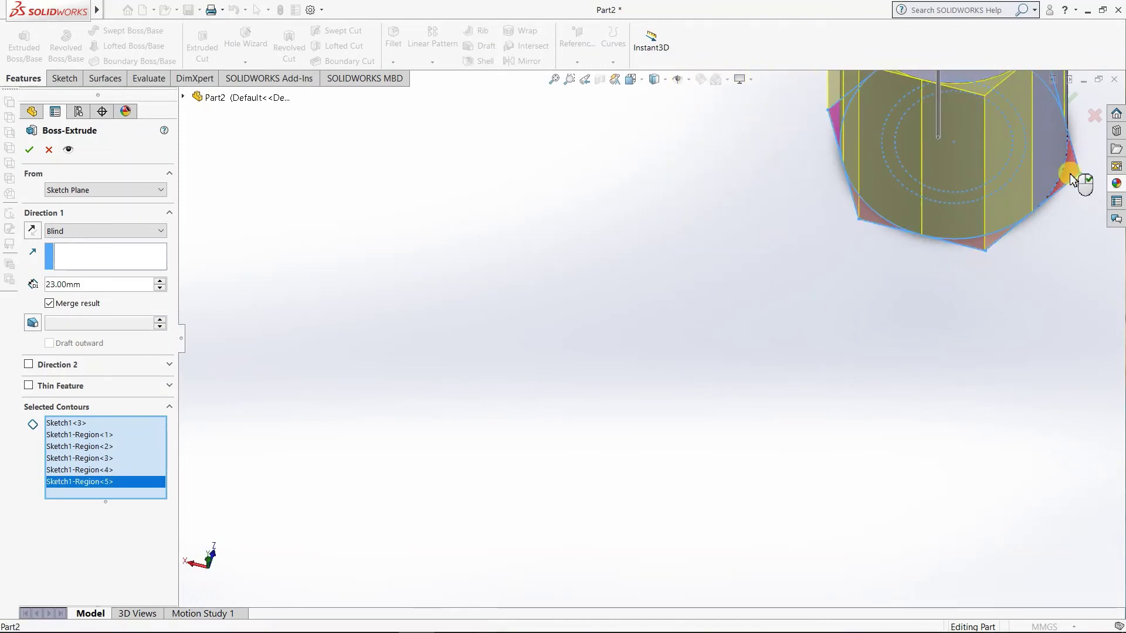
click(1070, 174)
scroll(1075, 176, up, 3)
middle_drag(1016, 205, 917, 233)
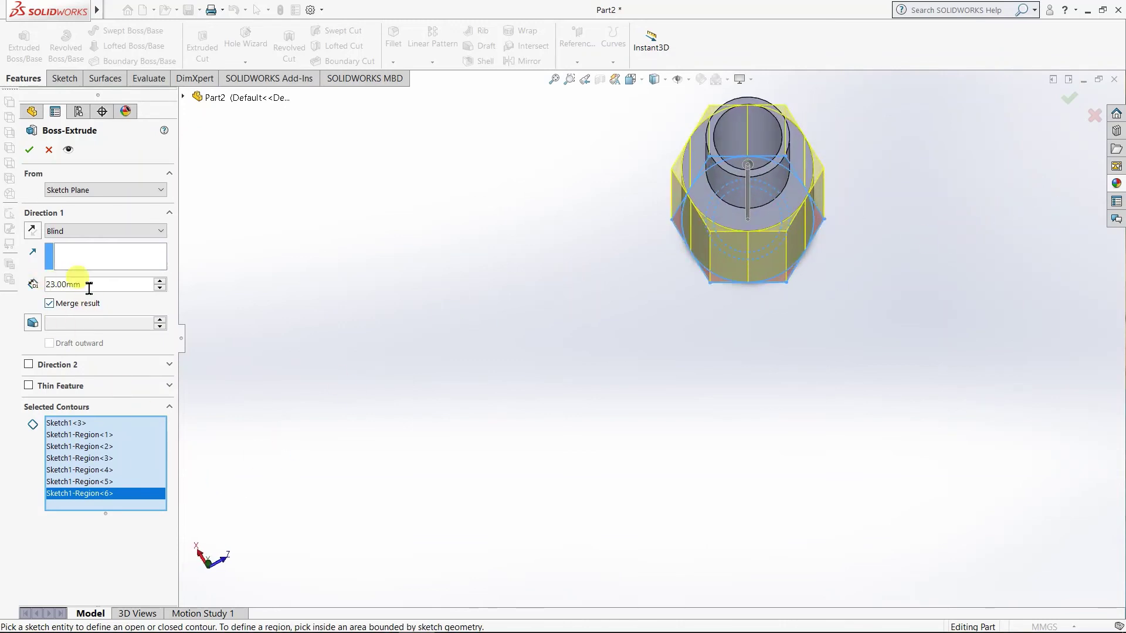
- Start the corner regions' extrusion at an offset of 10 mm from the sketch plane
click(86, 190)
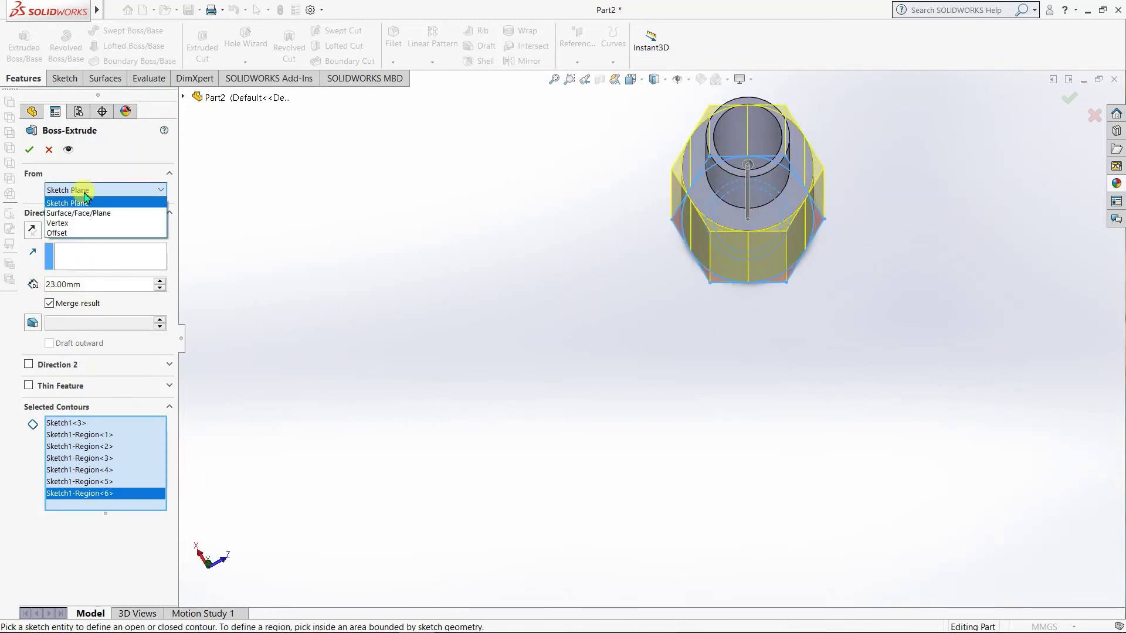
click(76, 232)
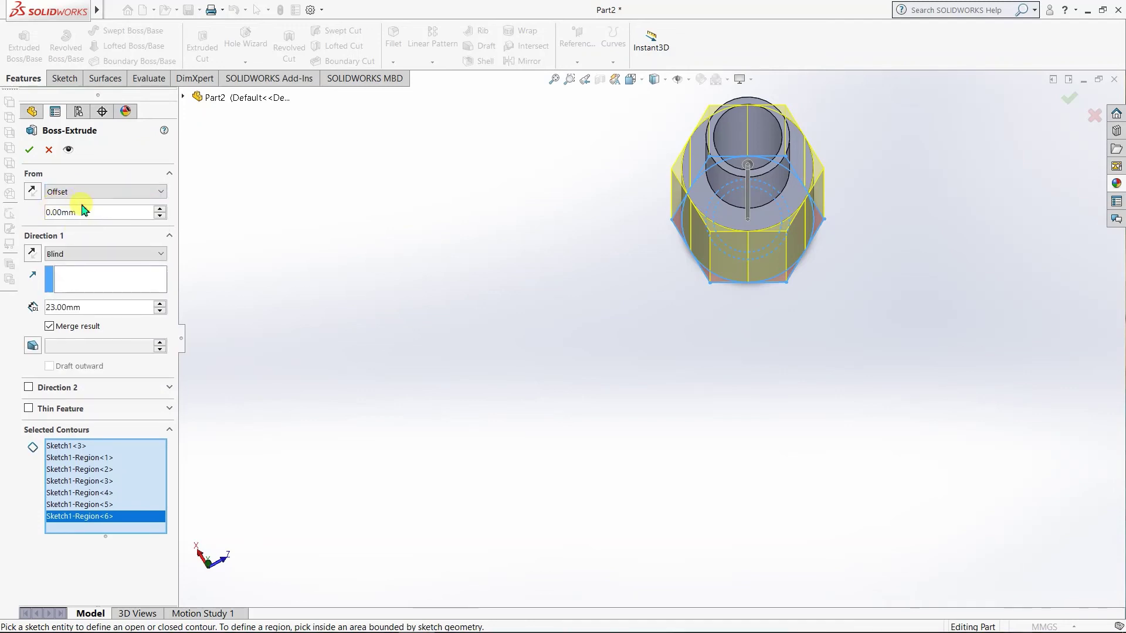
click(82, 213)
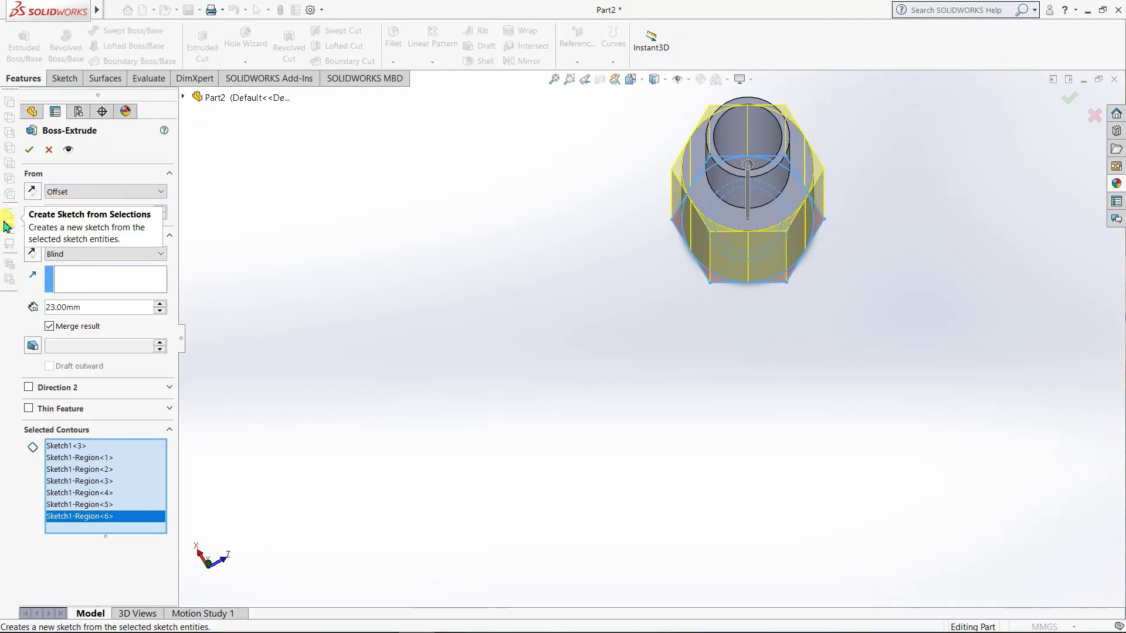
text(10)
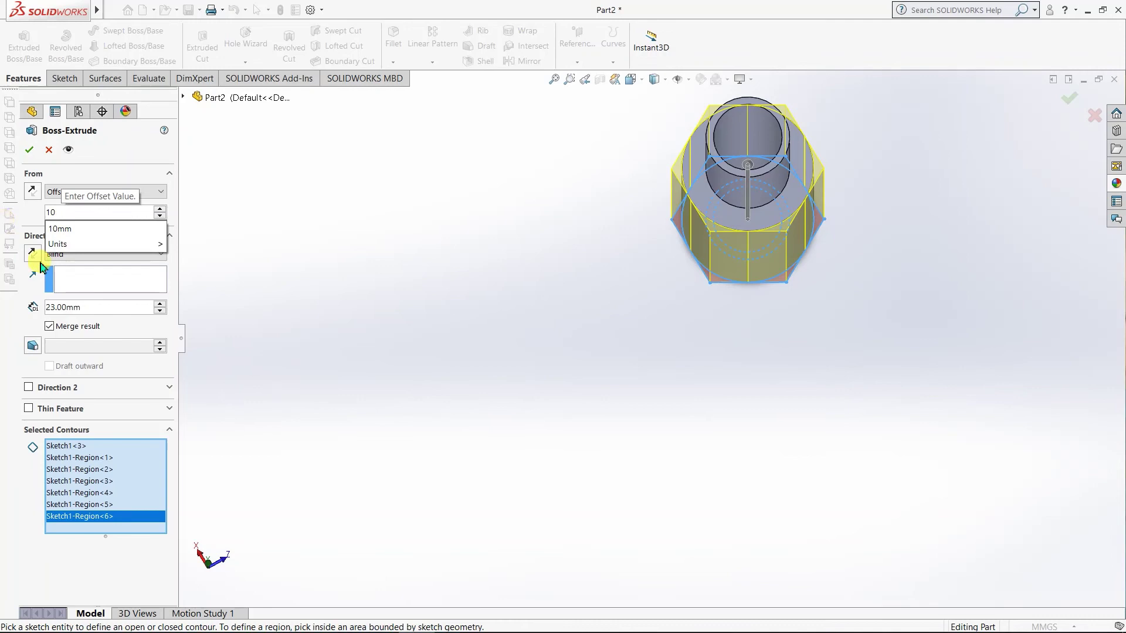
click(58, 228)
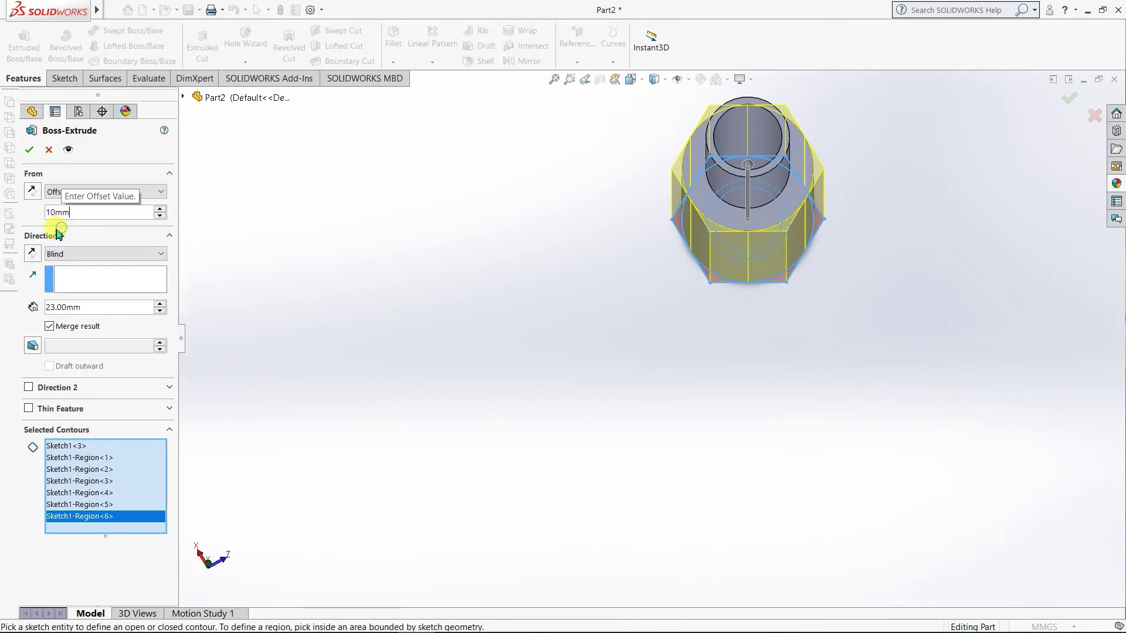
- Check the reference drawing, set the corner regions' blind extrusion depth to 8 mm and finish the extrusion
click(93, 306)
drag(94, 313, 46, 311)
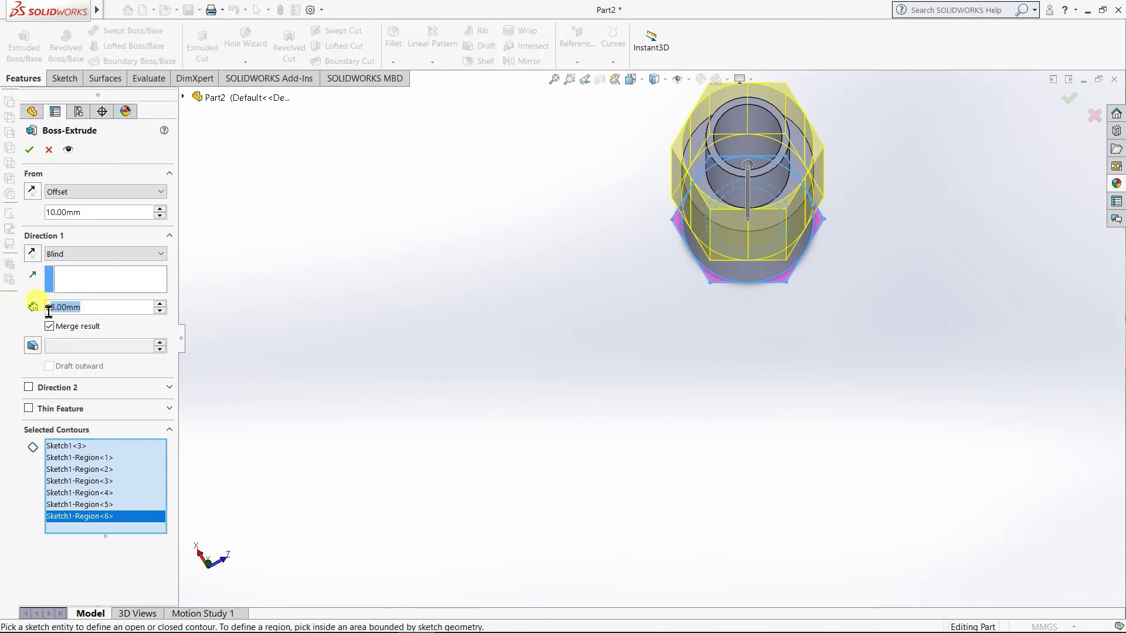
click(392, 630)
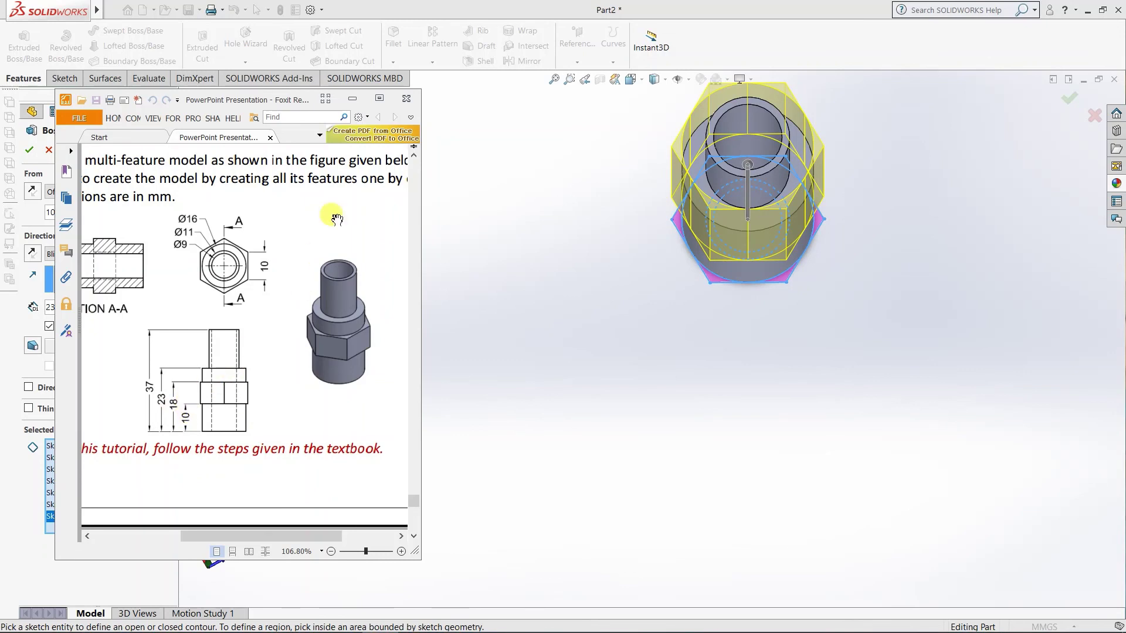
click(352, 100)
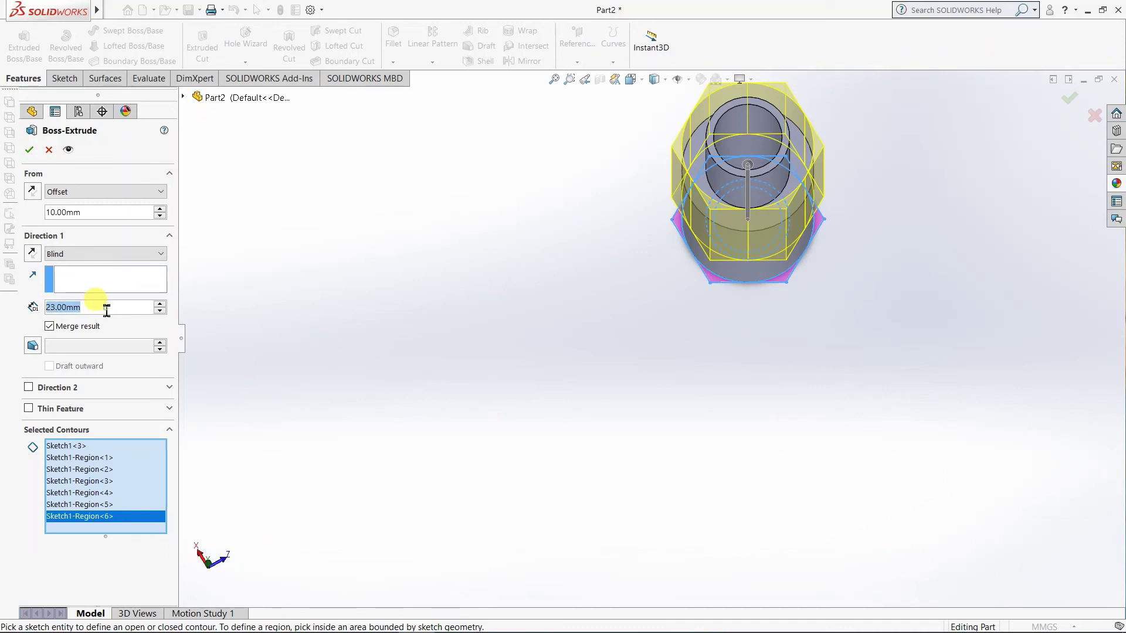
click(35, 311)
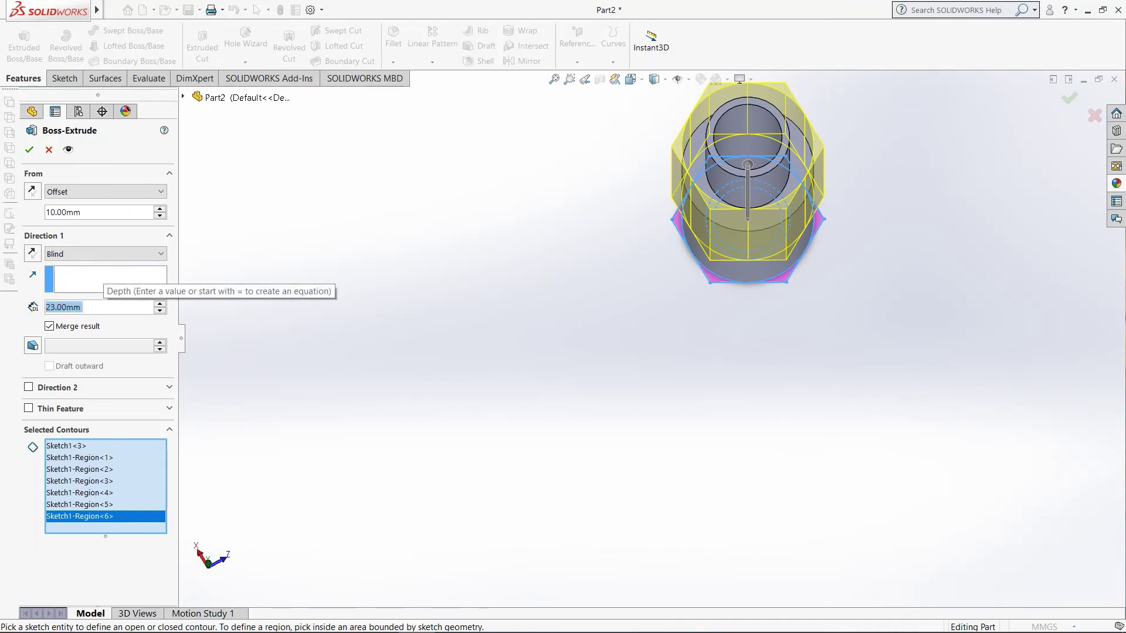
text(8)
key(Return)
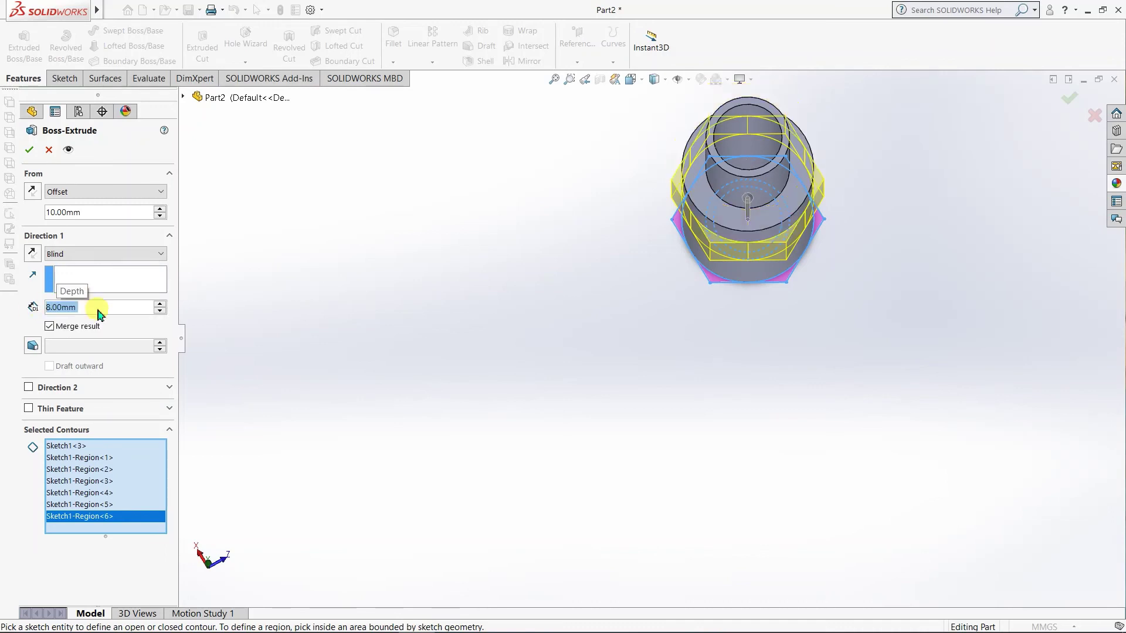
click(31, 152)
- Inspect the finished fitting and compare its shape with the reference drawing
middle_drag(745, 352, 762, 215)
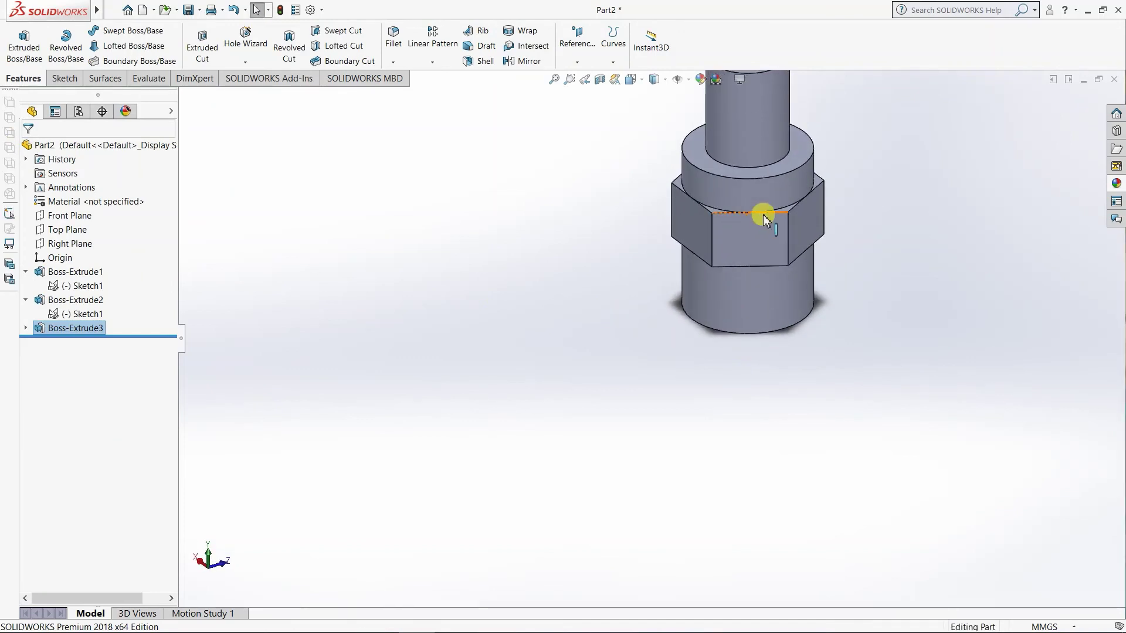
scroll(794, 185, up, 3)
scroll(779, 218, down, 3)
click(797, 244)
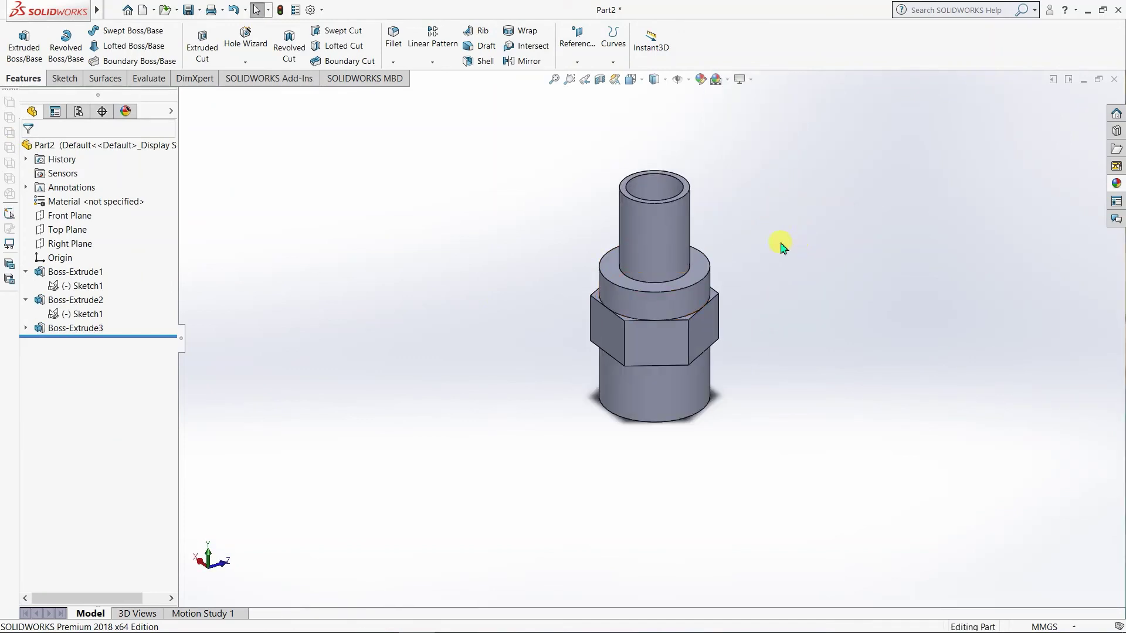
click(373, 626)
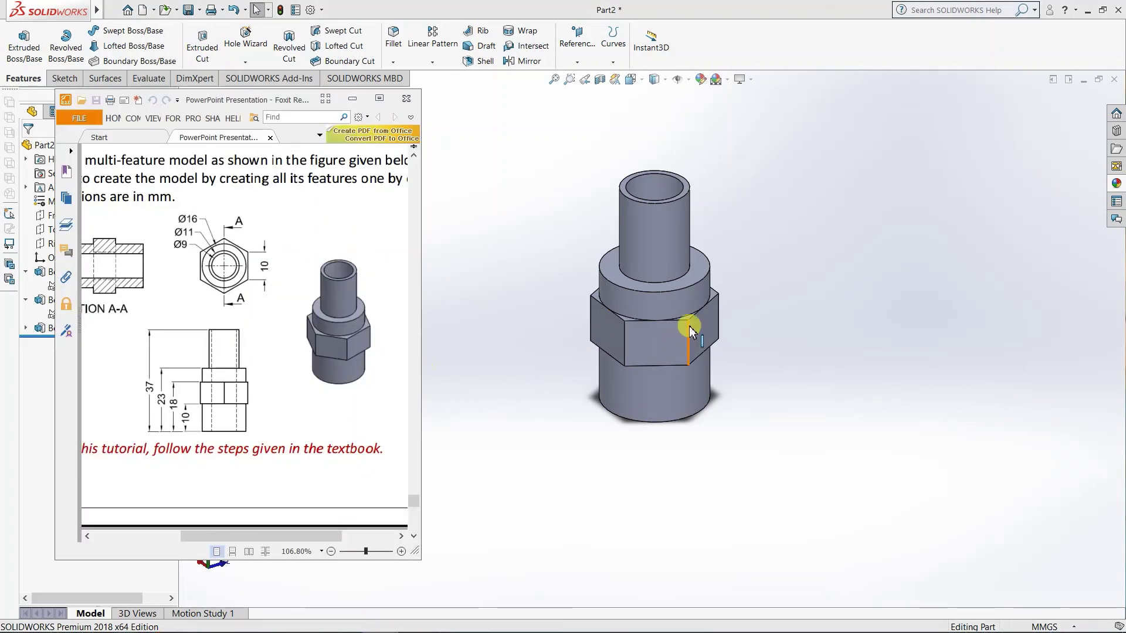